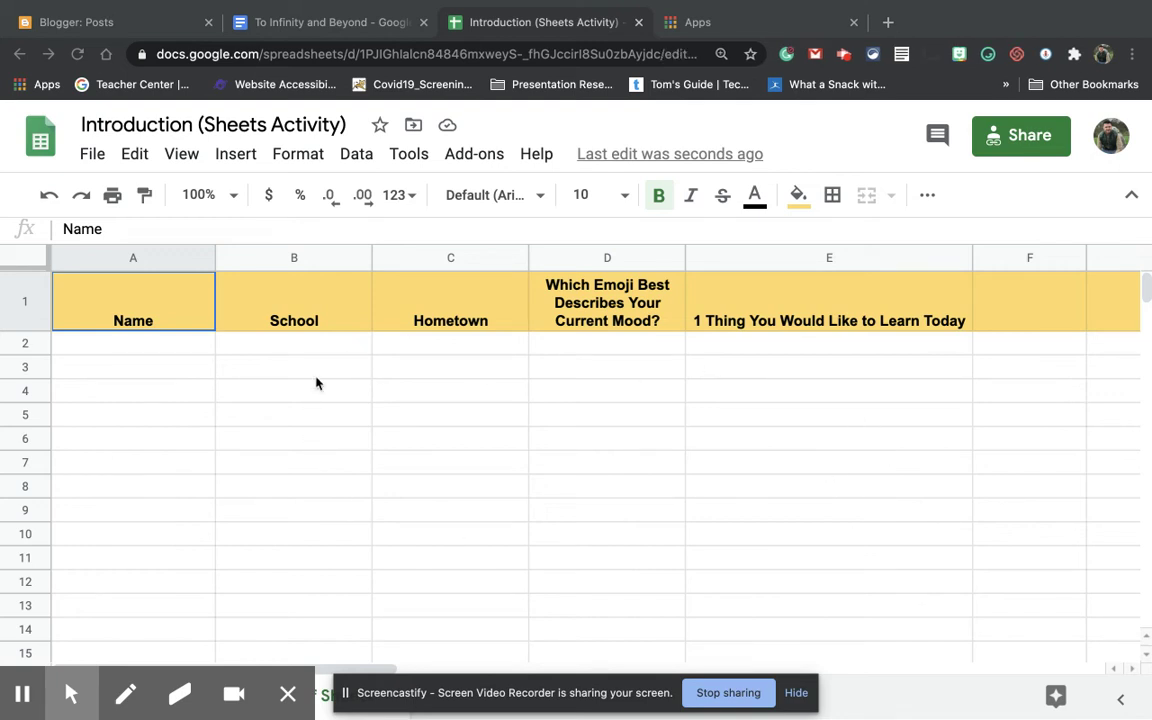
# Step: Select cells D2 and B1, then briefly open and close the JoyPixels emoji picker
pyautogui.click(594, 345)
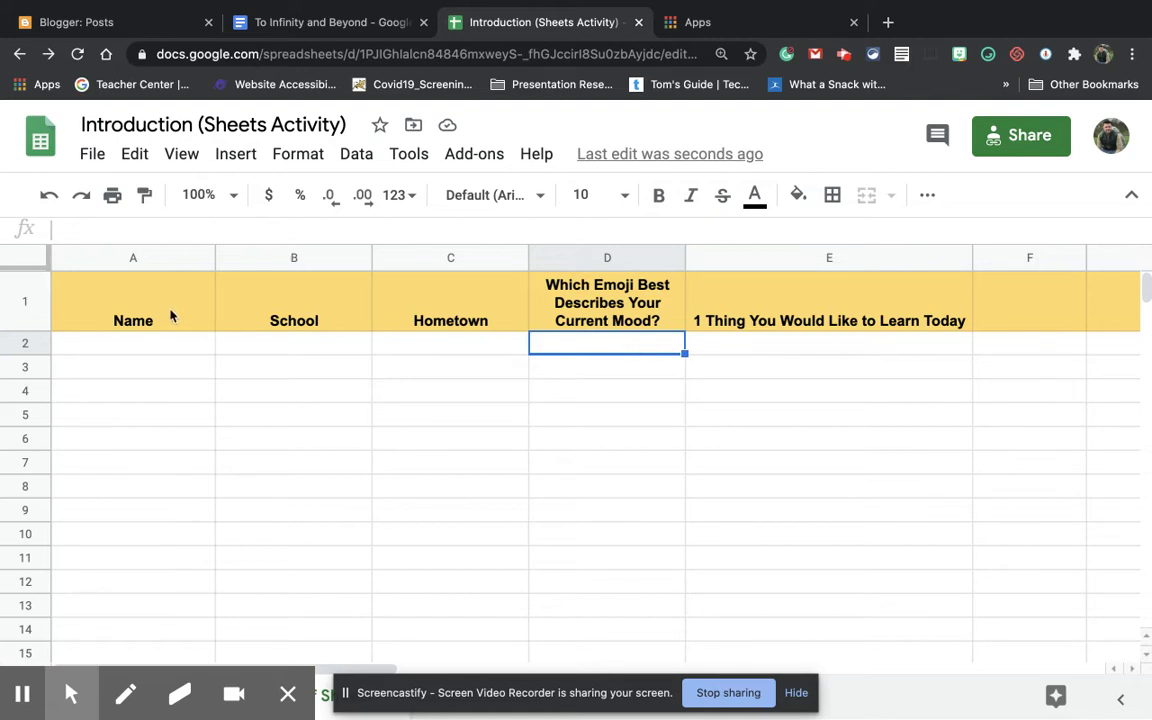
pyautogui.click(232, 322)
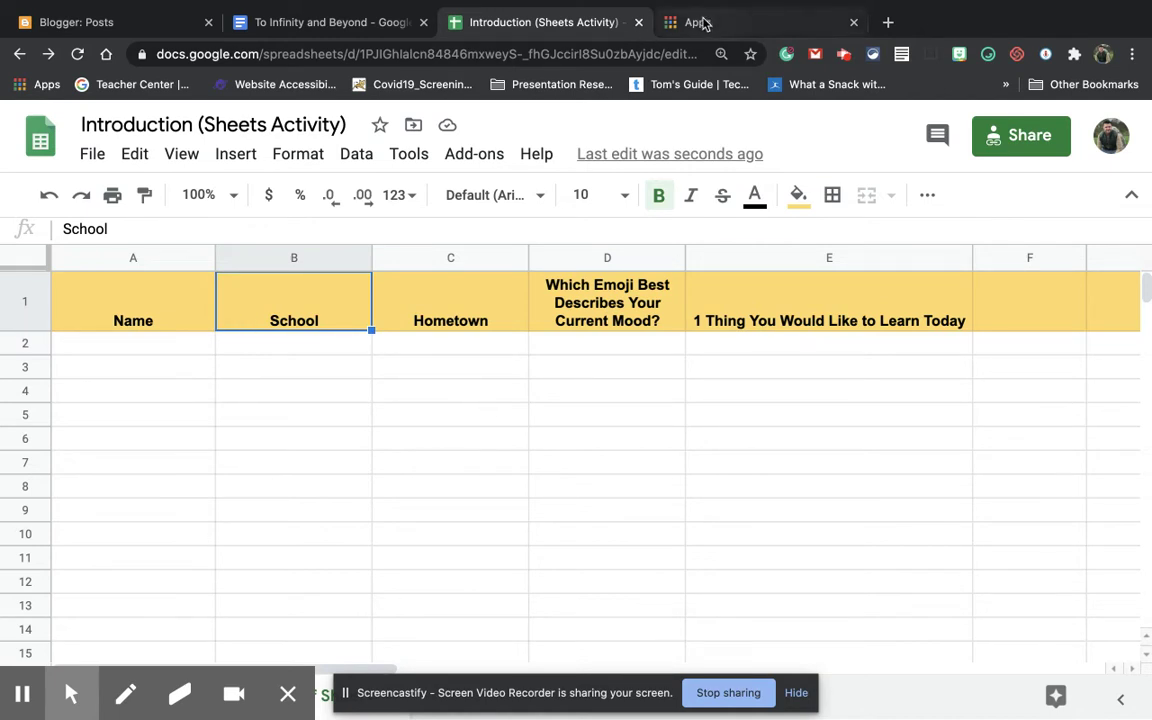
pyautogui.click(988, 54)
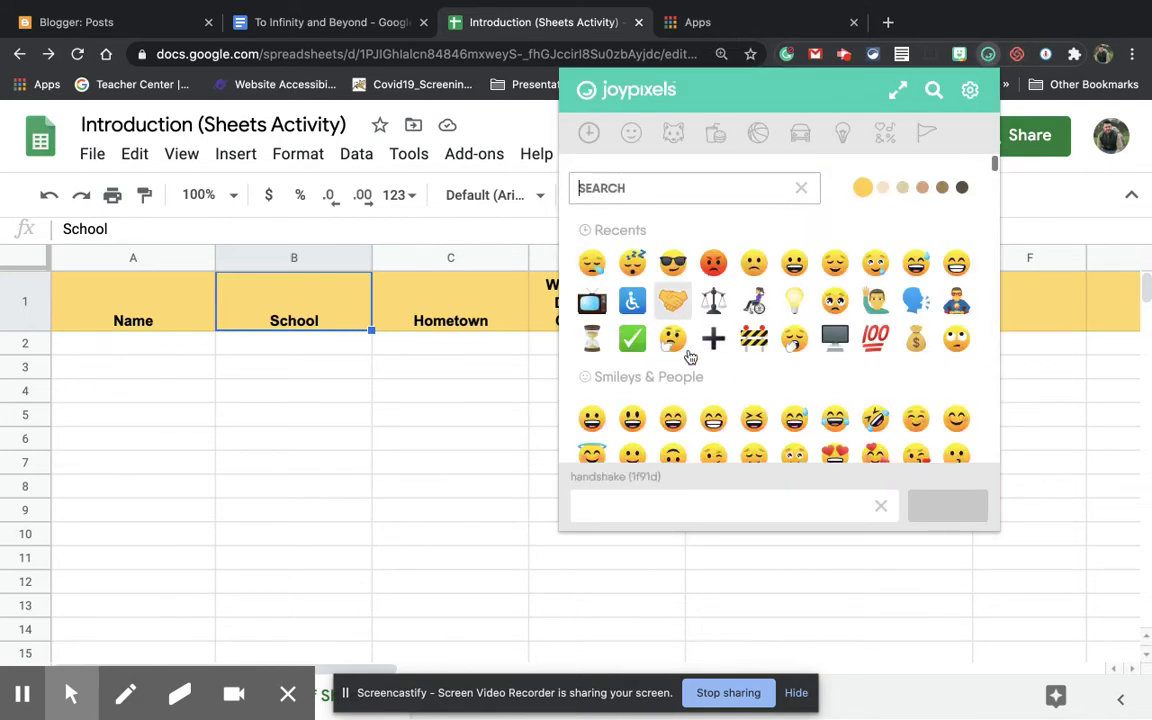
pyautogui.click(990, 54)
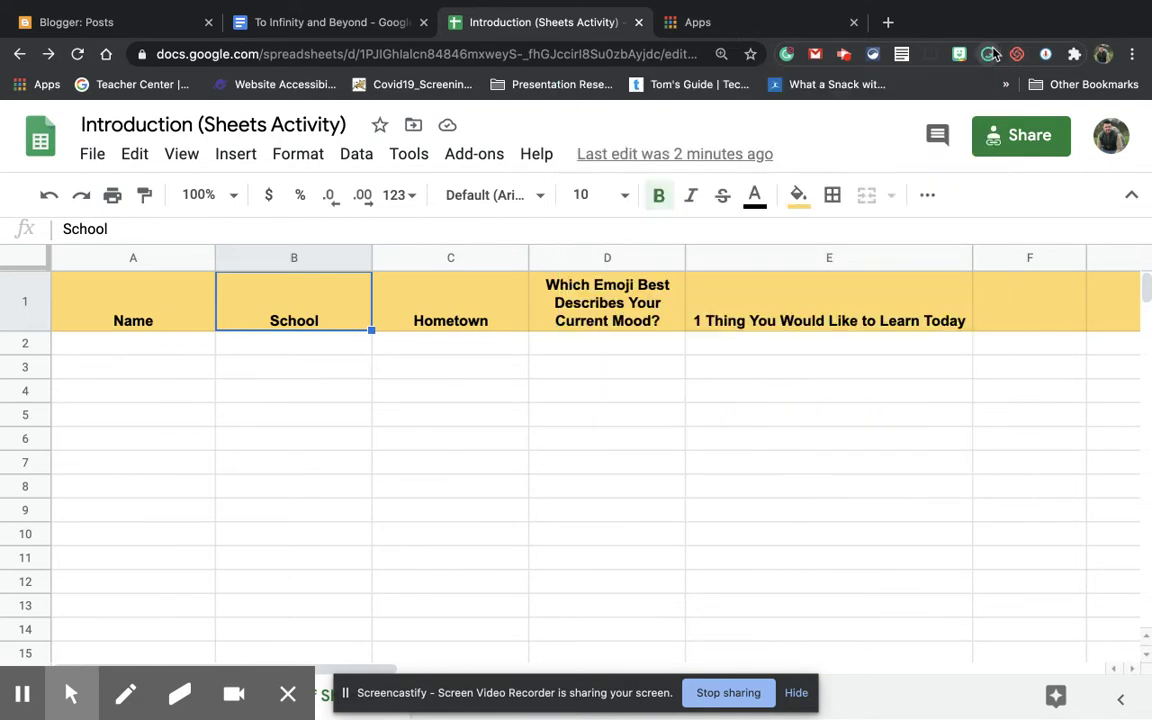
# Step: Go to the Chrome apps page and launch the Chrome Web Store
pyautogui.click(754, 25)
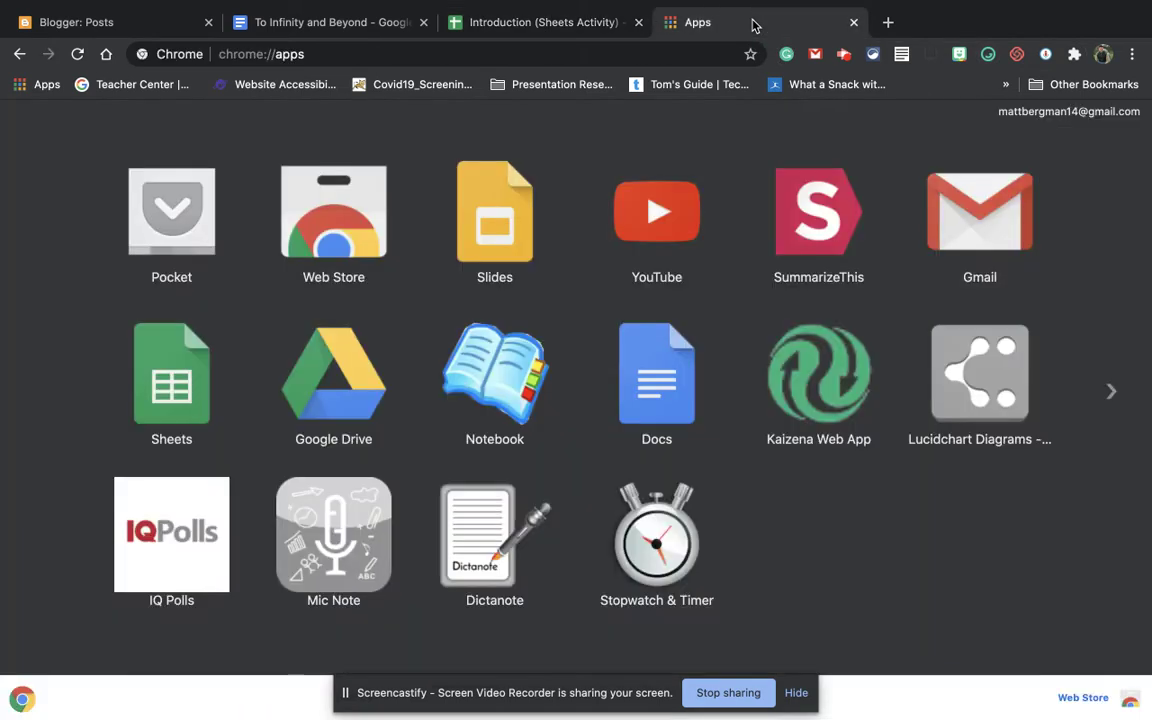
pyautogui.click(46, 86)
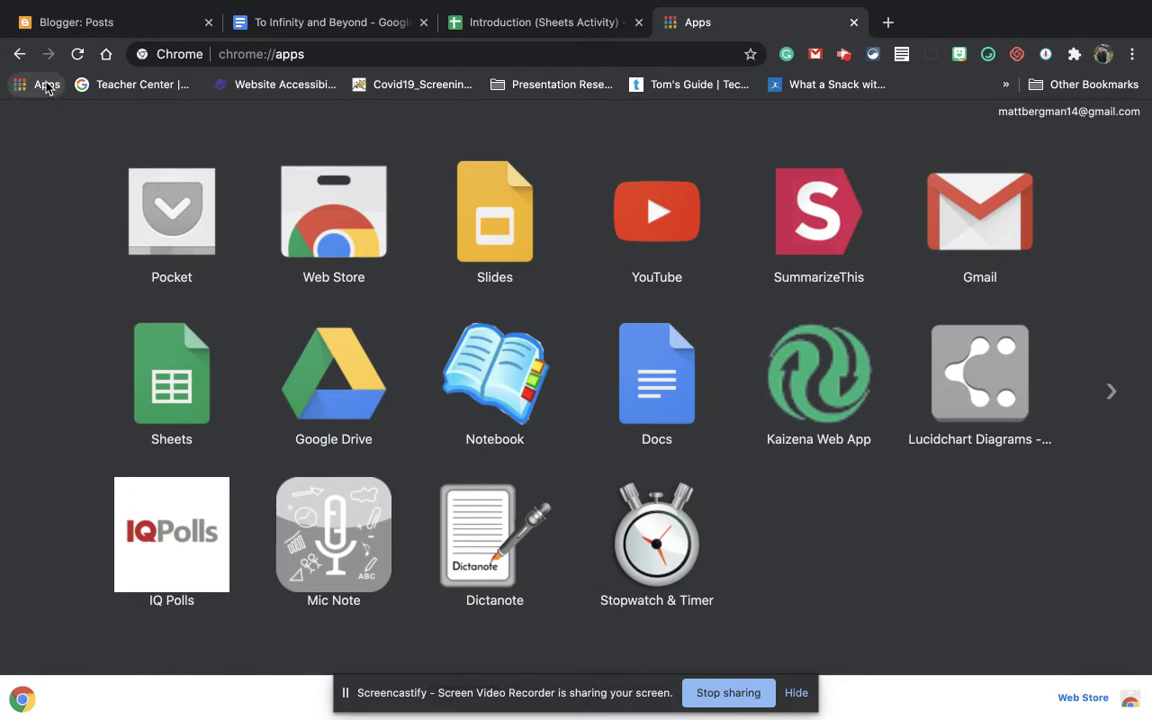
pyautogui.click(309, 243)
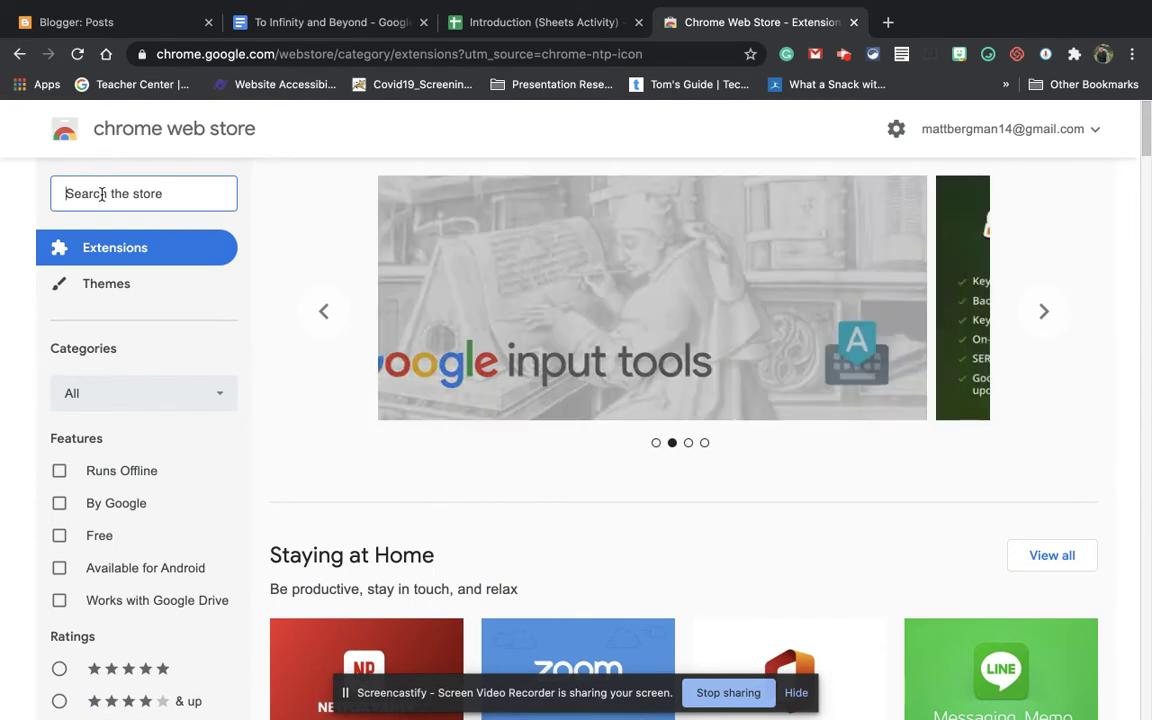
# Step: Search the Web Store for 'emoji keyboard', then close the store tab
pyautogui.write('emoji keyba')
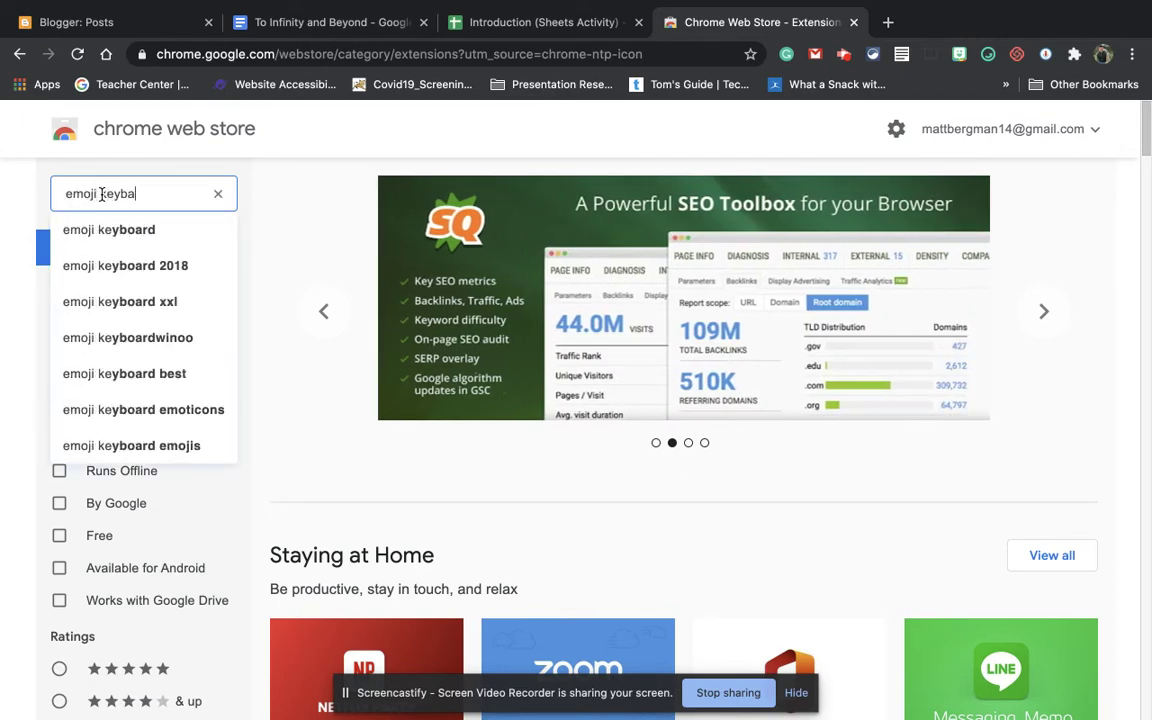
pyautogui.press('BackSpace')
pyautogui.write('oard')
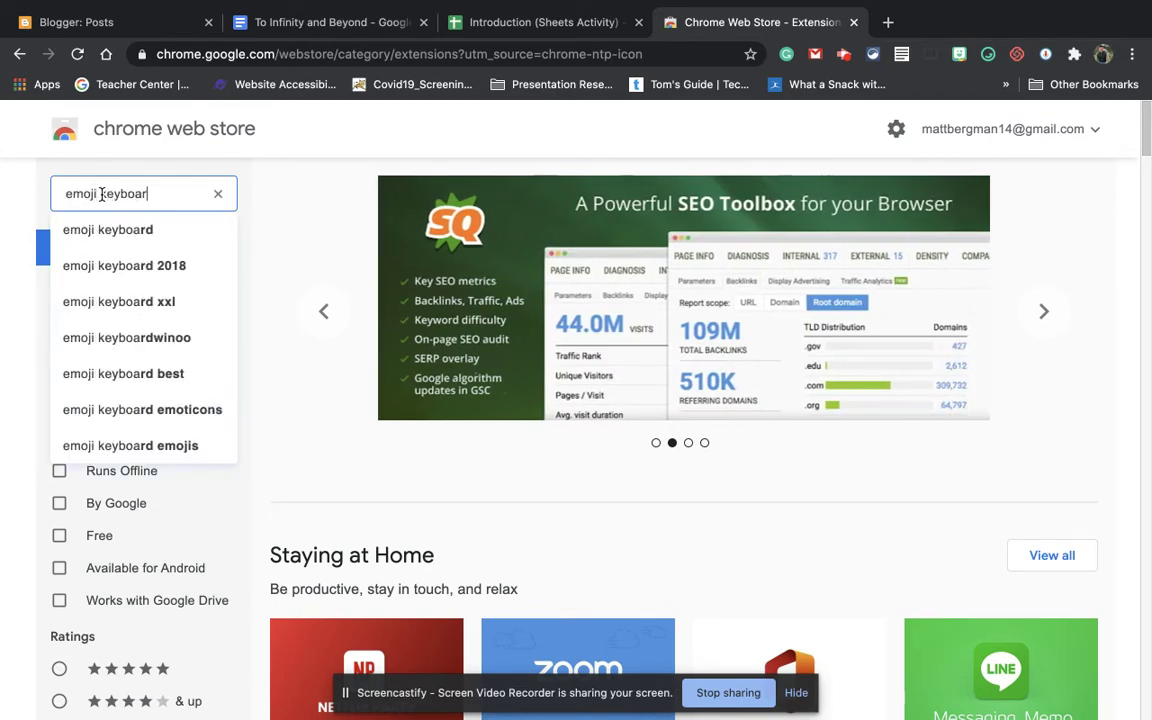
pyautogui.press('Return')
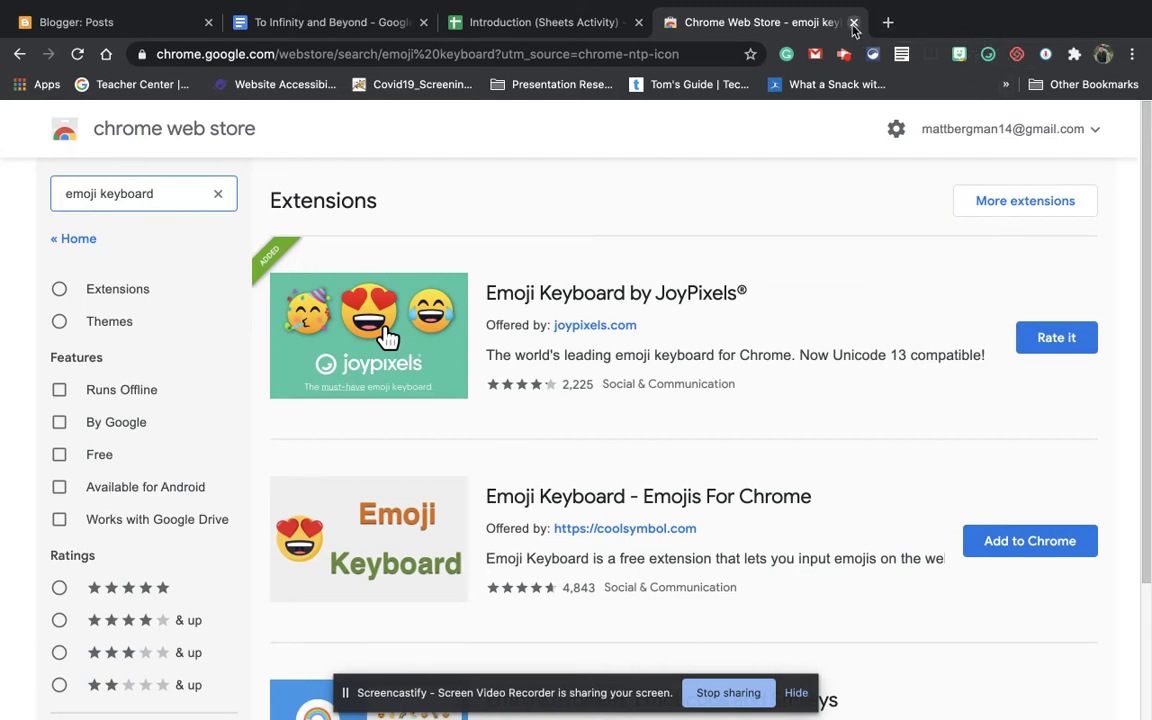
pyautogui.middleClick(766, 25)
# Step: Select answer cell D2 and scroll the Data menu toward Data validation
pyautogui.click(641, 349)
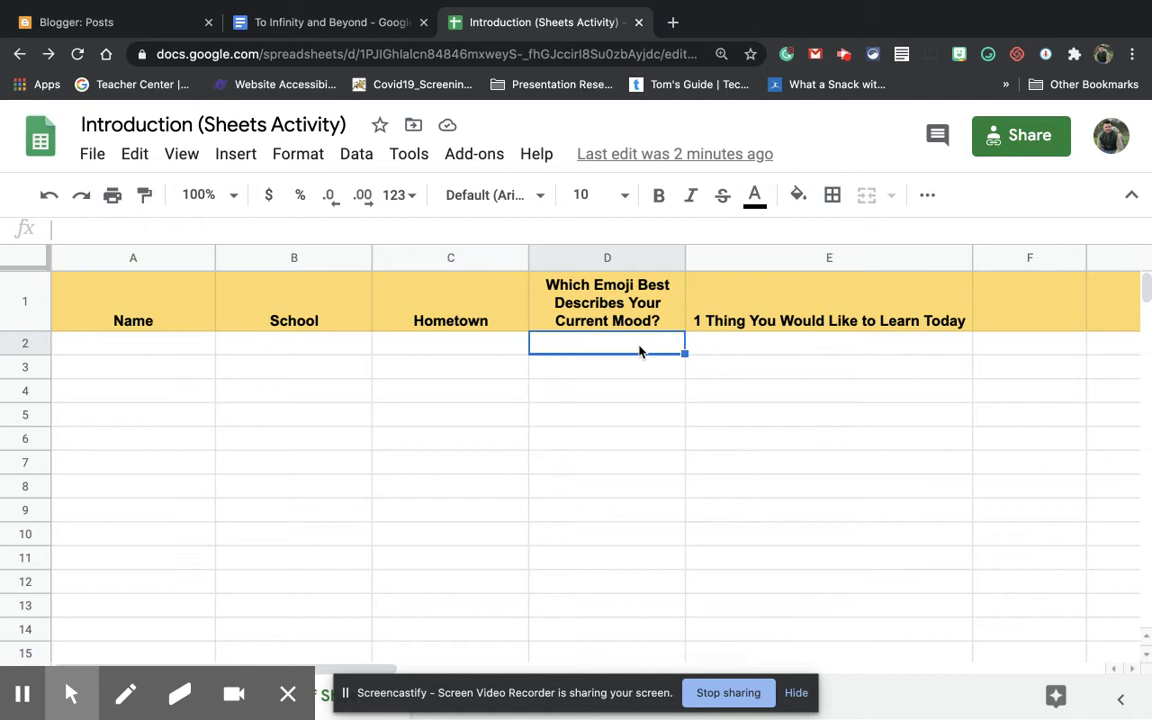
pyautogui.click(356, 158)
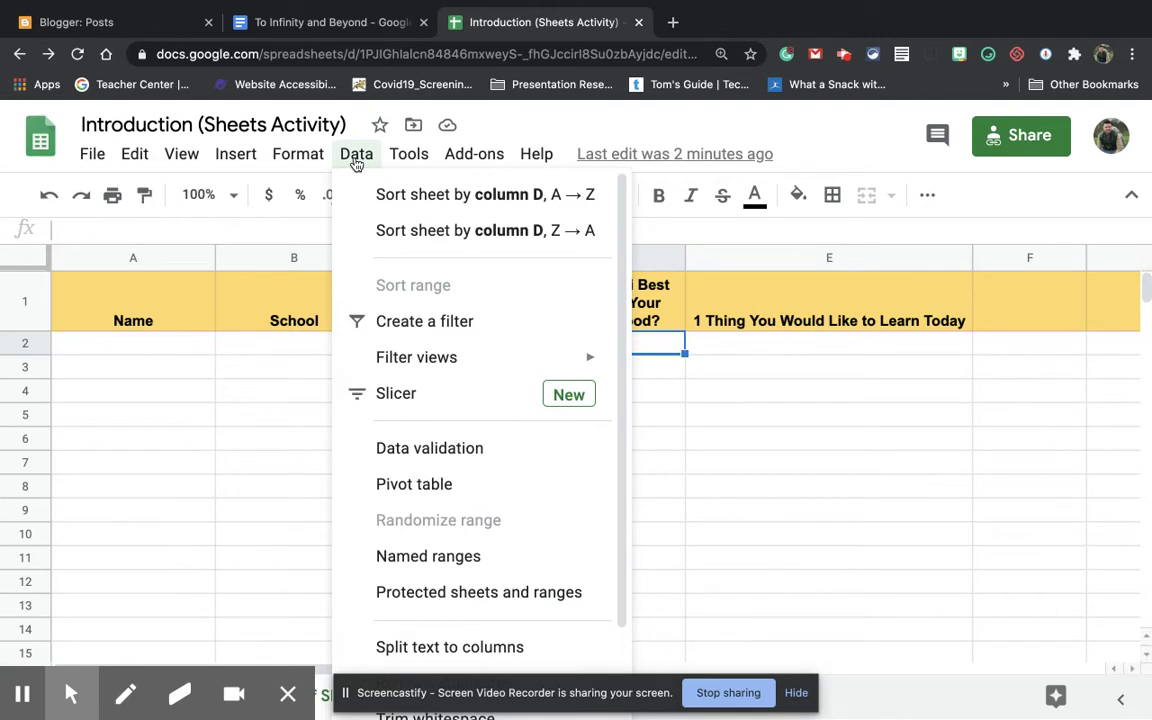
pyautogui.scroll(-2, 470, 452)
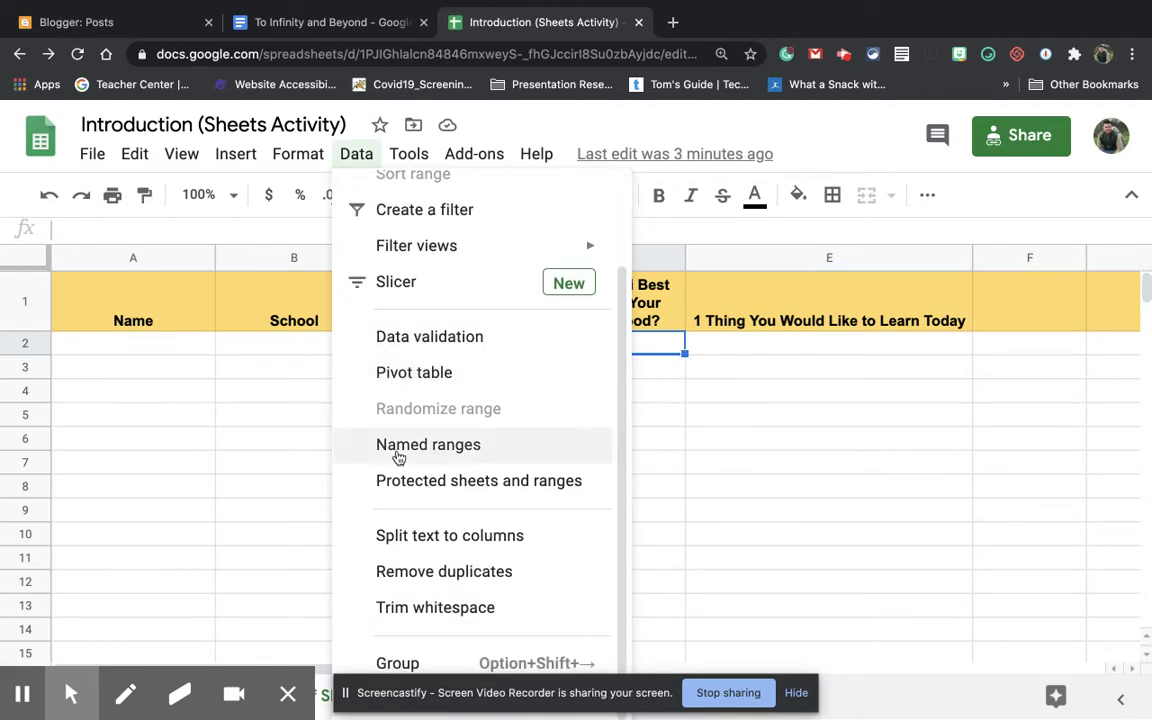
# Step: Add a list-of-items validation with choices A, B, C to D2 and check its dropdown
pyautogui.click(468, 338)
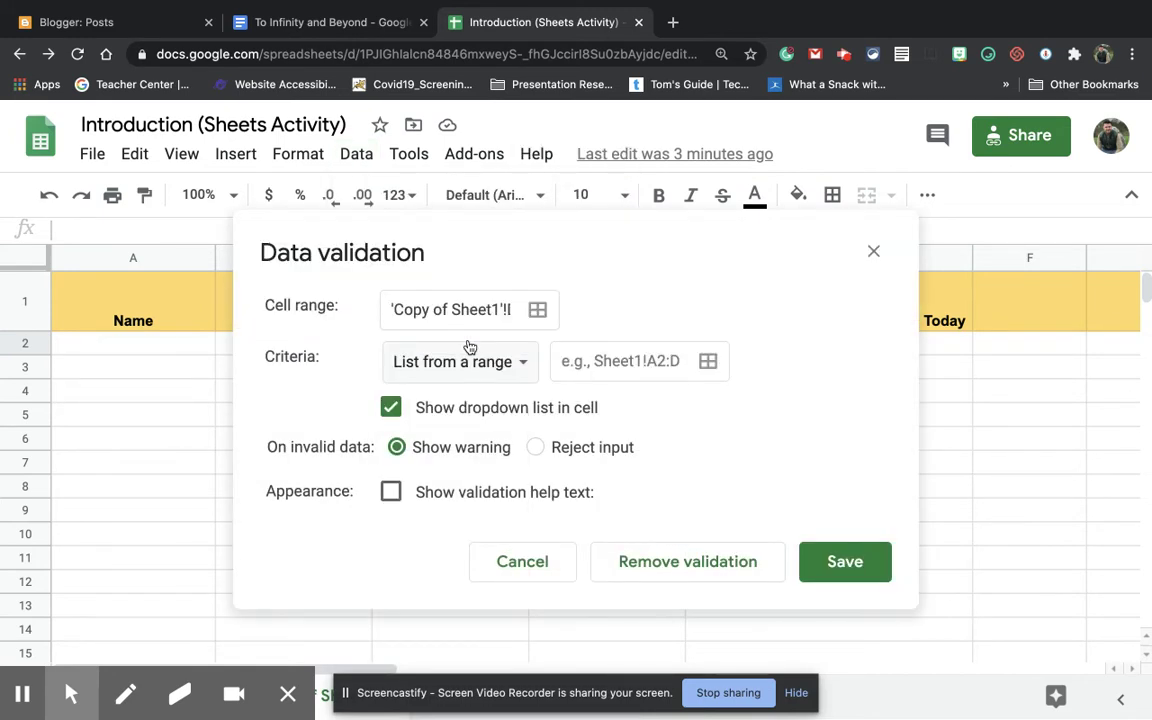
pyautogui.click(410, 360)
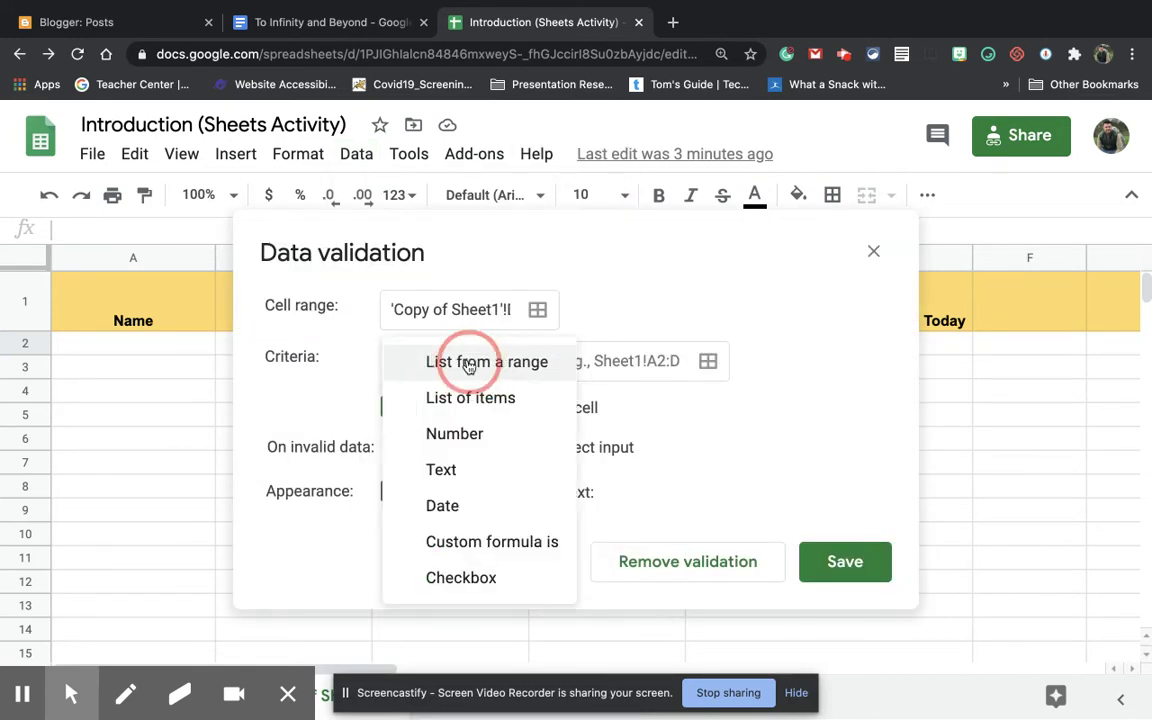
pyautogui.click(502, 402)
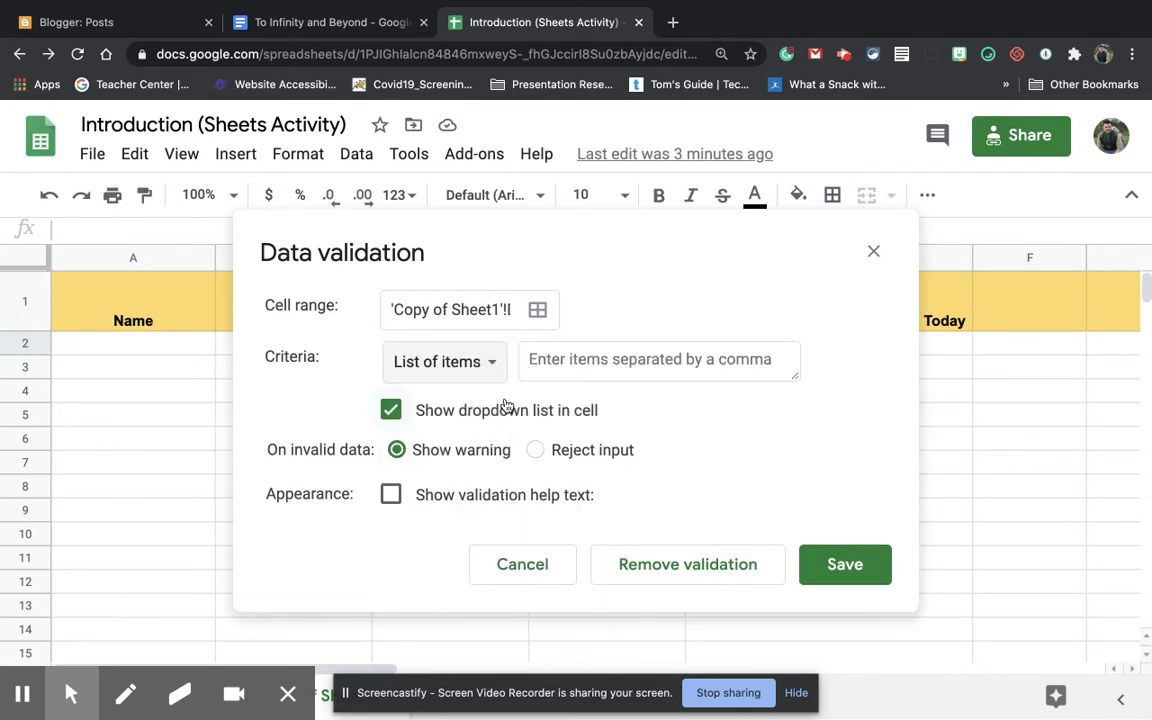
pyautogui.click(538, 367)
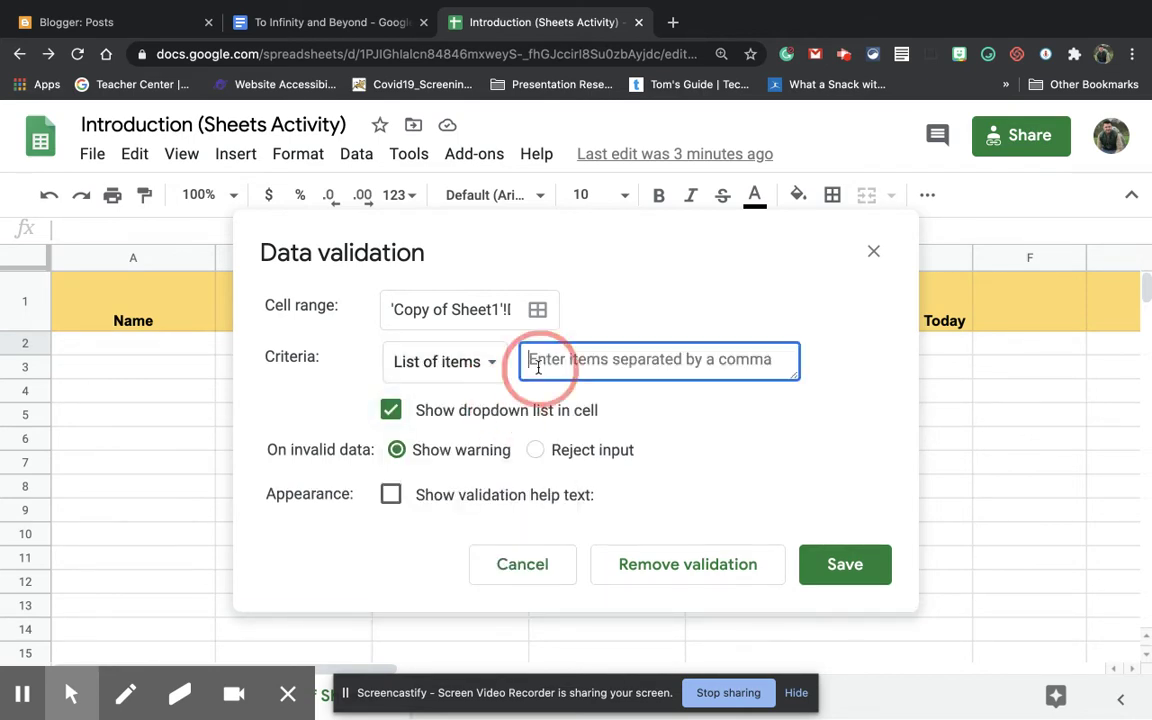
pyautogui.write('A, B, C')
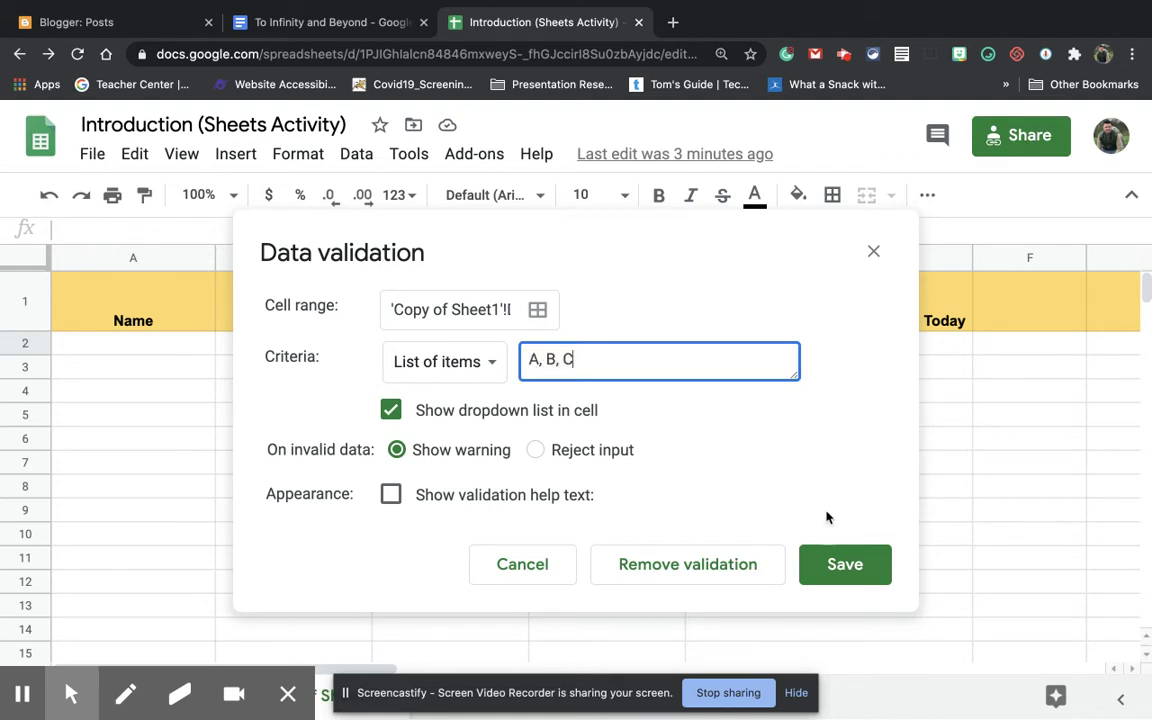
pyautogui.click(845, 565)
pyautogui.click(673, 343)
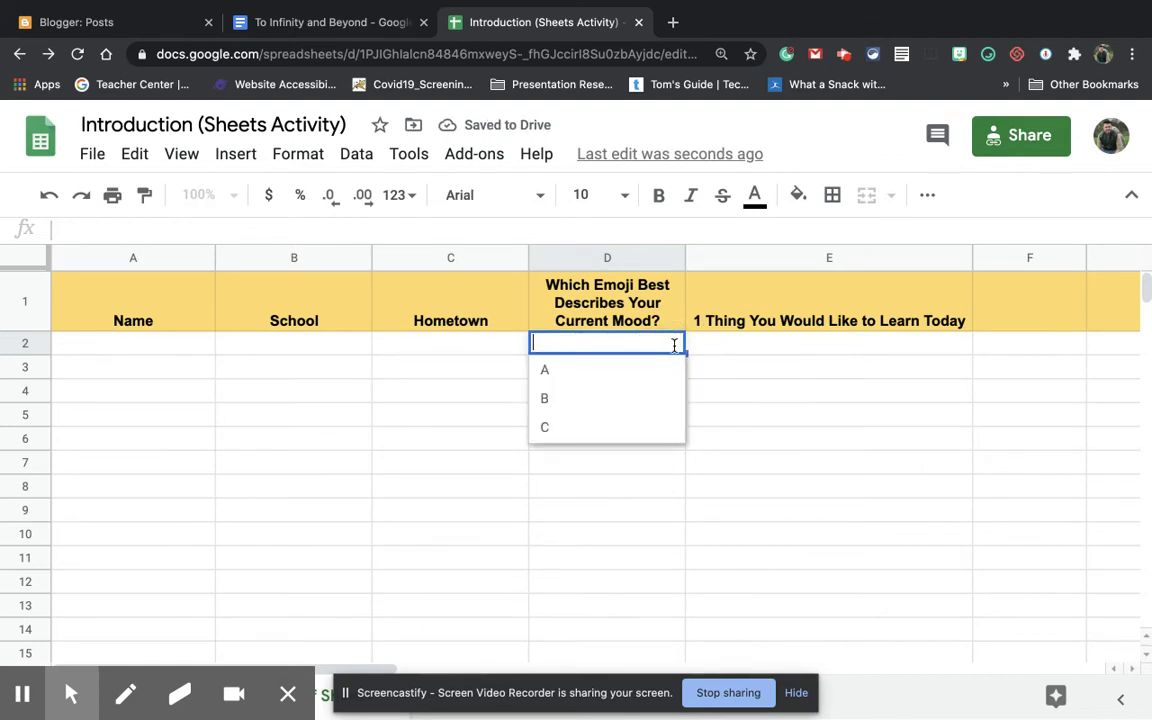
pyautogui.click(445, 396)
# Step: Undo the A, B, C rule and reopen Data validation with List of items criteria
pyautogui.click(51, 196)
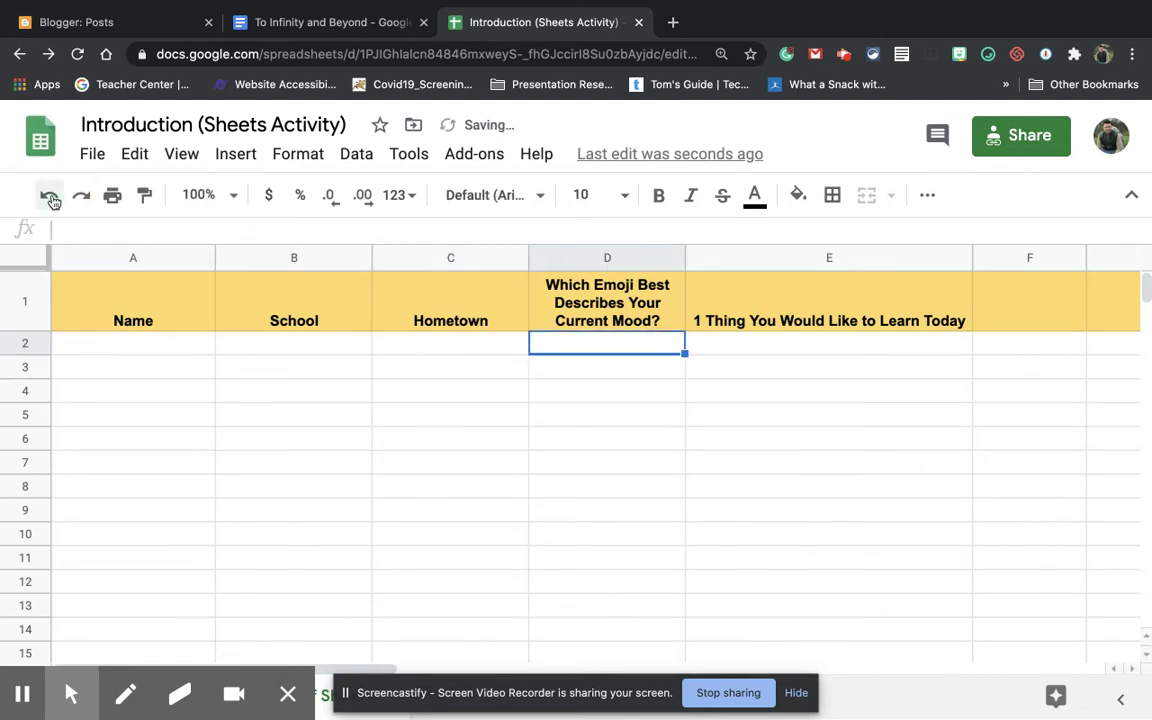
pyautogui.click(355, 158)
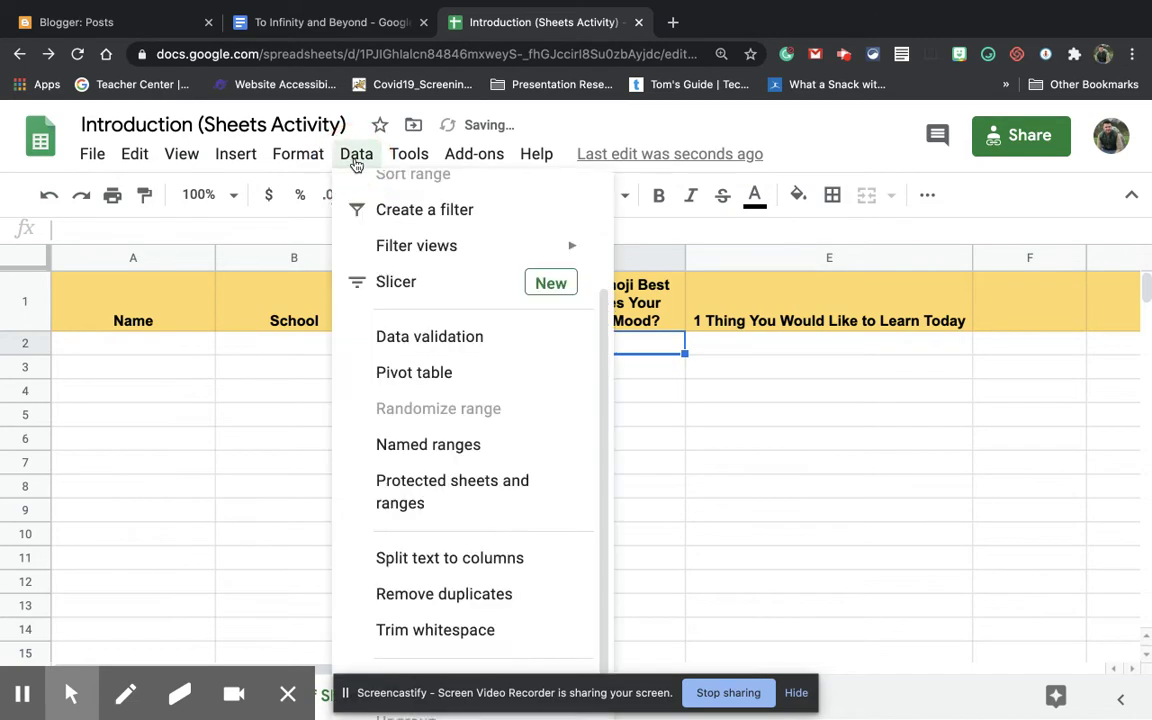
pyautogui.click(384, 337)
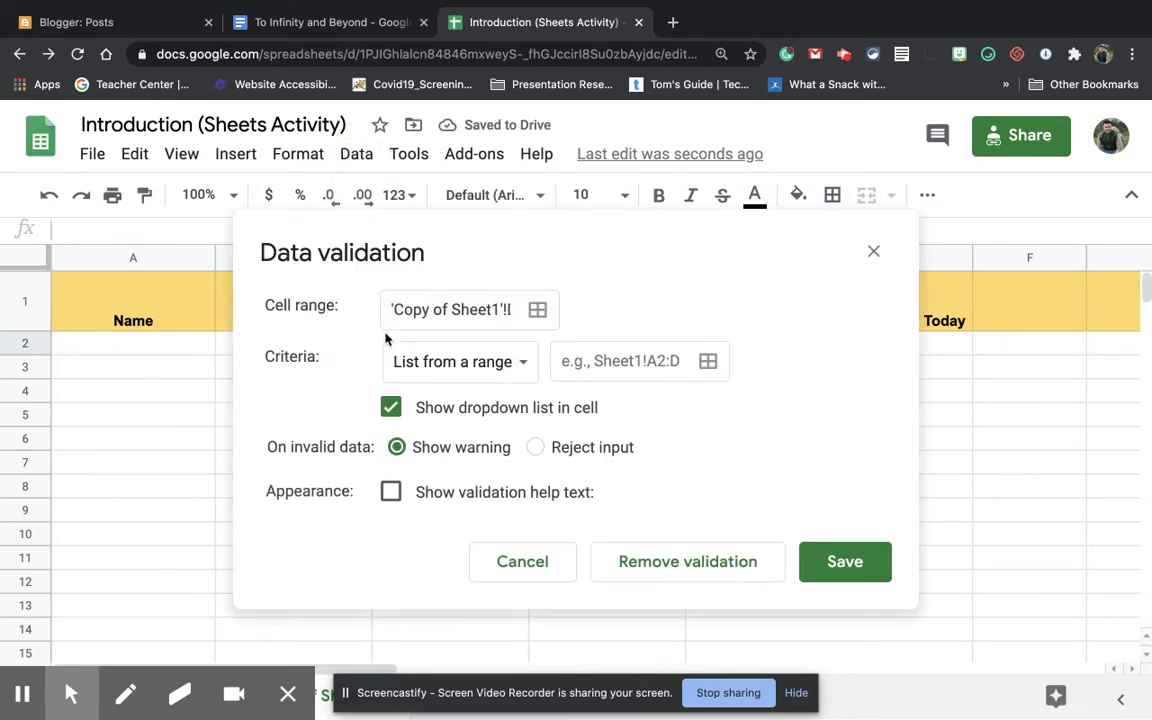
pyautogui.click(452, 363)
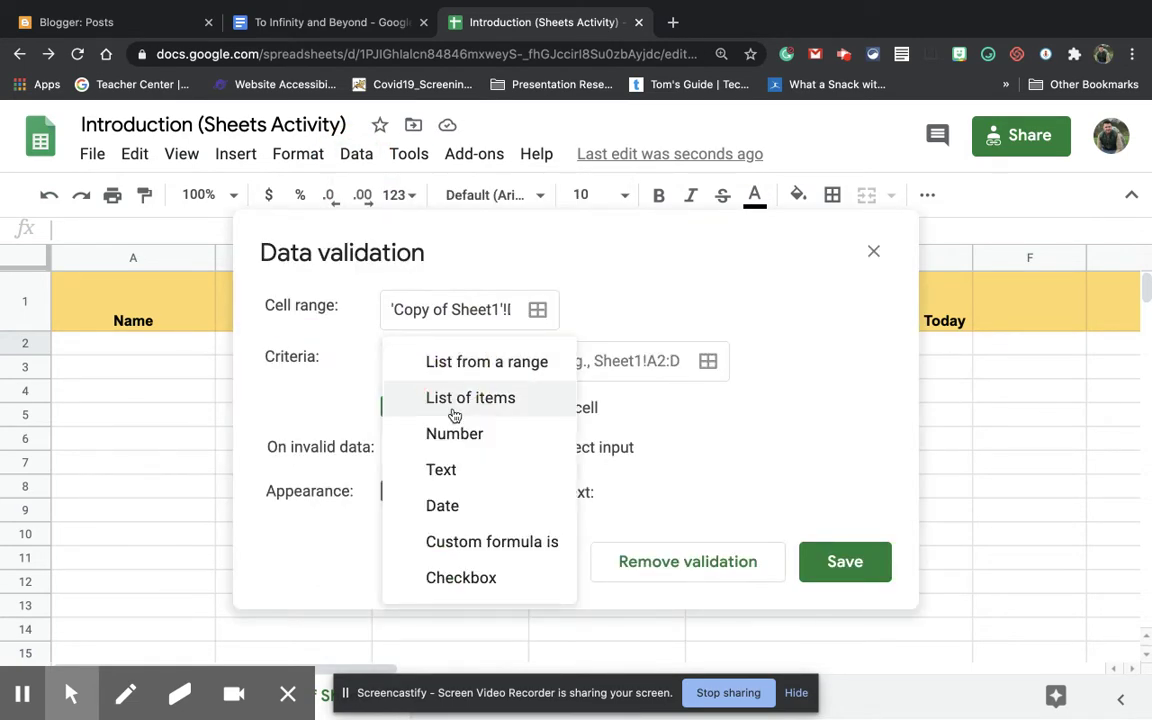
pyautogui.click(454, 400)
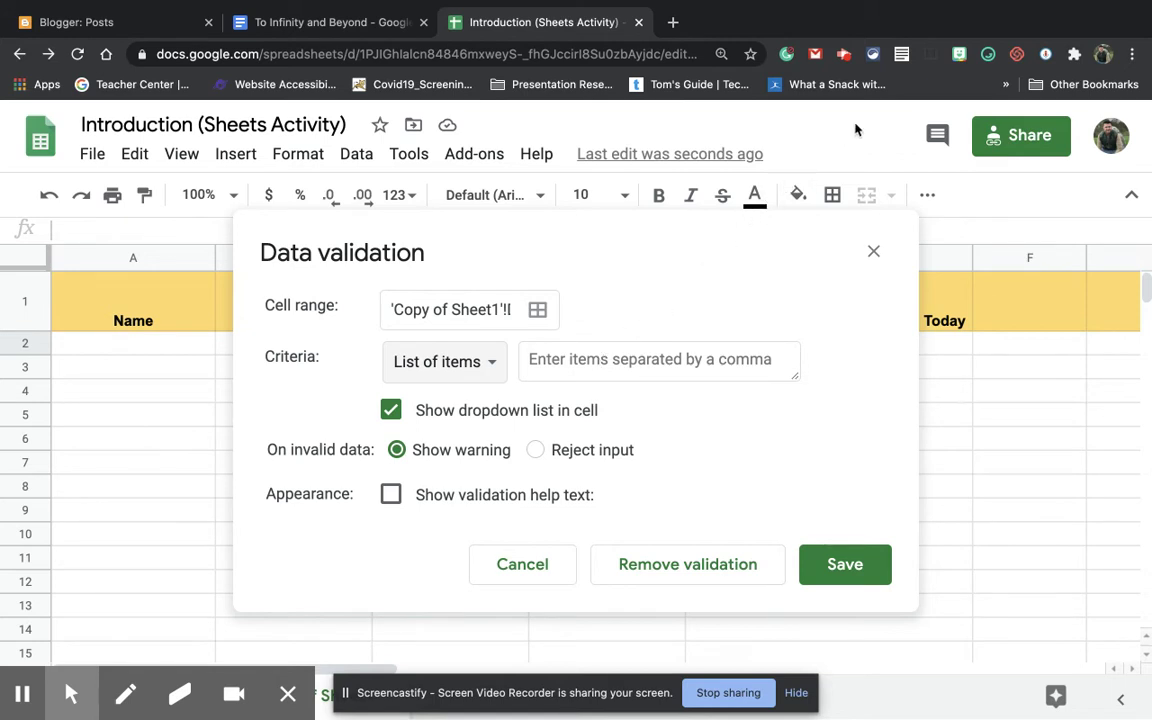
pyautogui.click(988, 55)
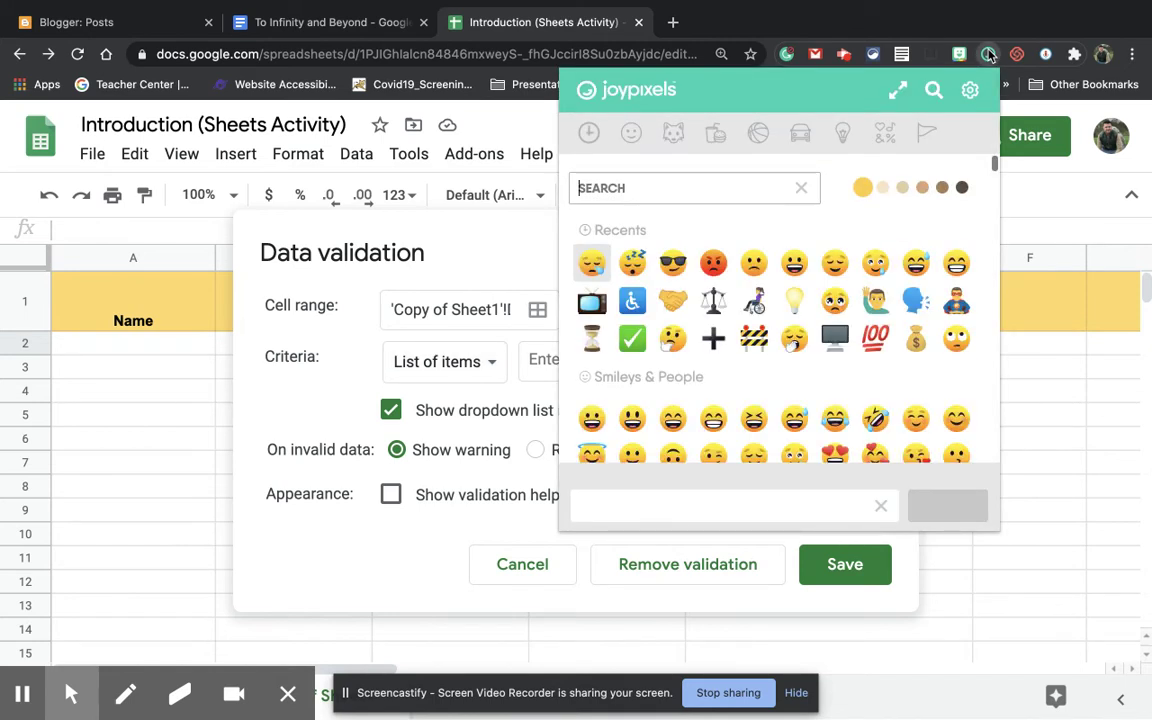
# Step: Search JoyPixels for HAPPY and copy the grinning face emoji
pyautogui.click(694, 176)
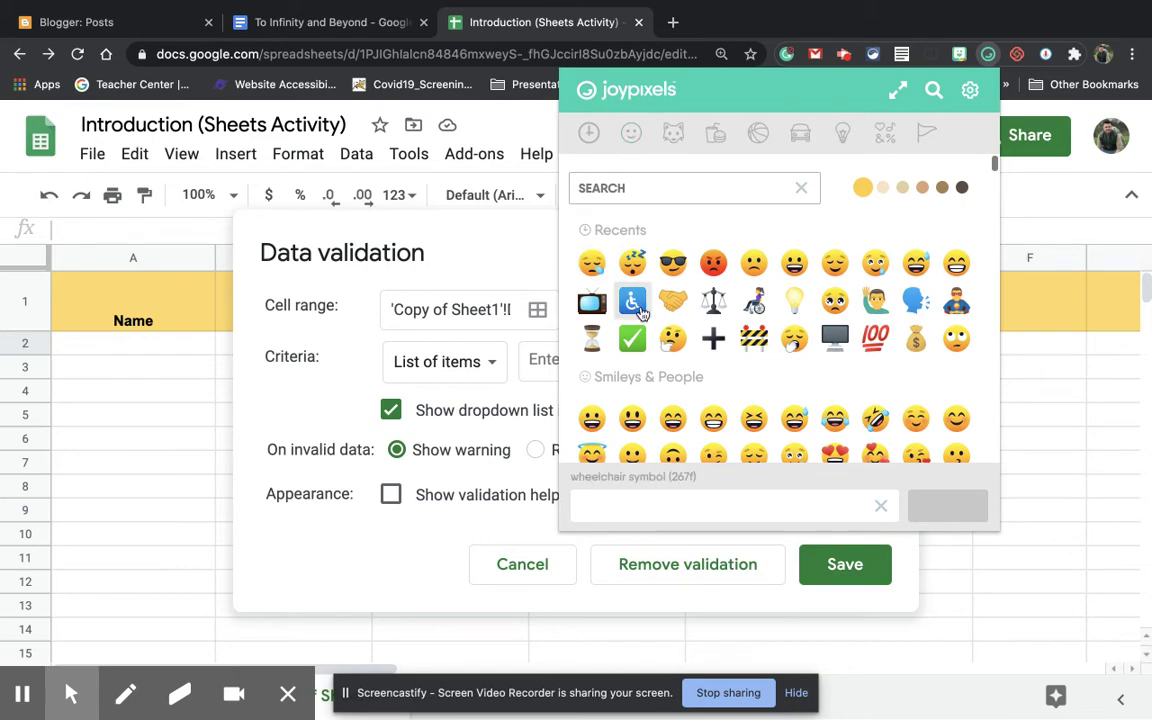
pyautogui.scroll(-2, 841, 314)
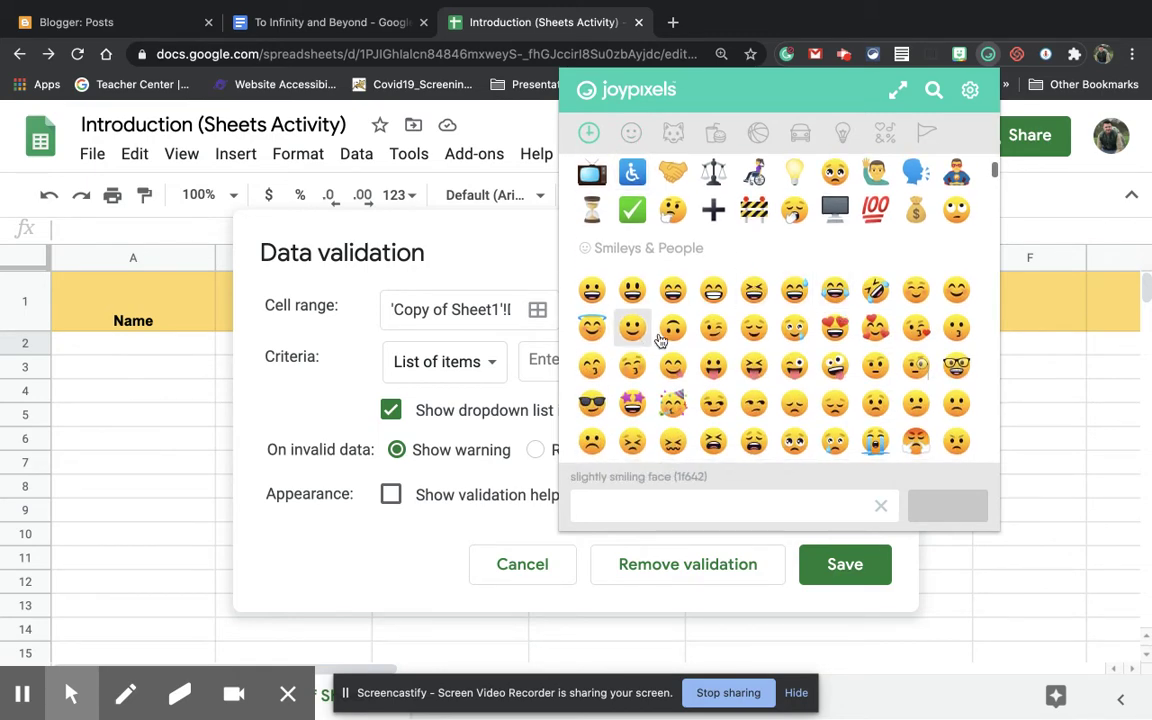
pyautogui.scroll(-5, 828, 350)
pyautogui.scroll(7, 822, 362)
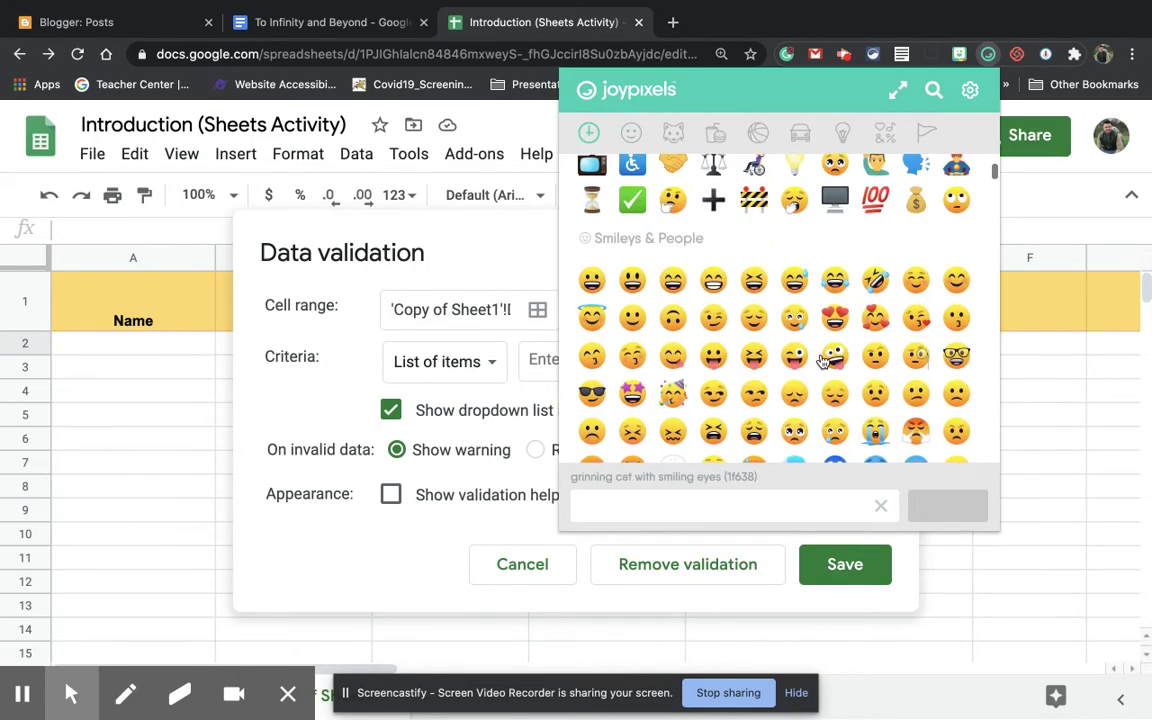
pyautogui.click(648, 188)
pyautogui.write('HAPPY')
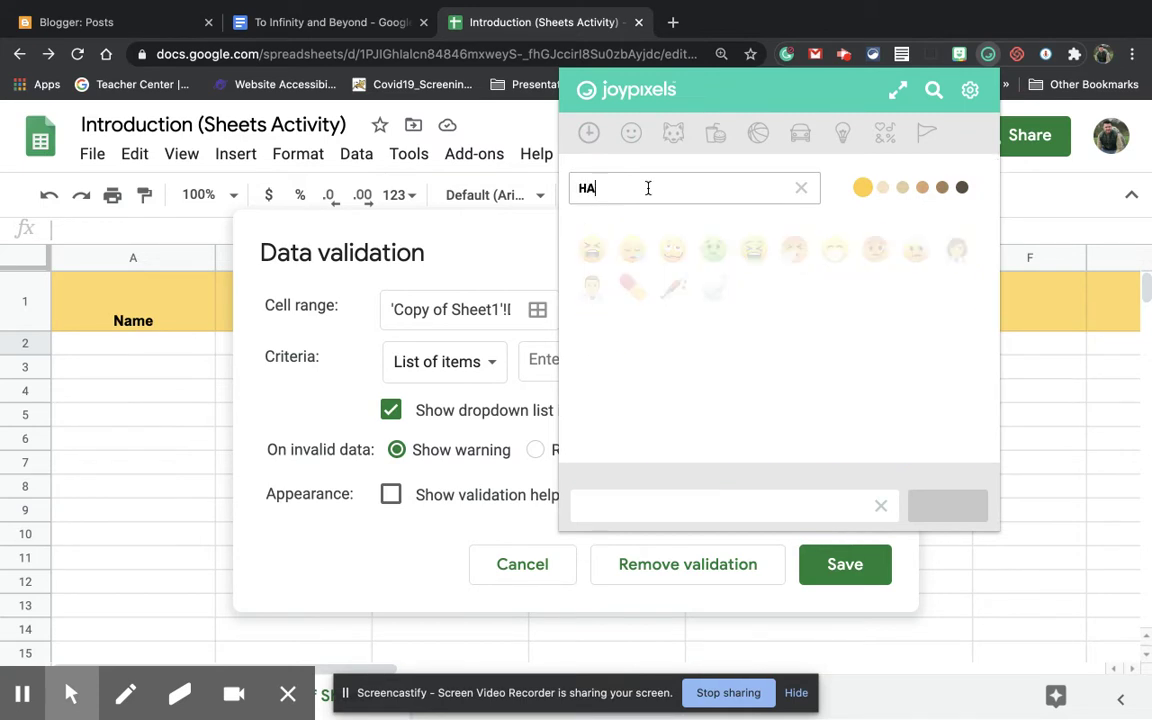
pyautogui.click(593, 250)
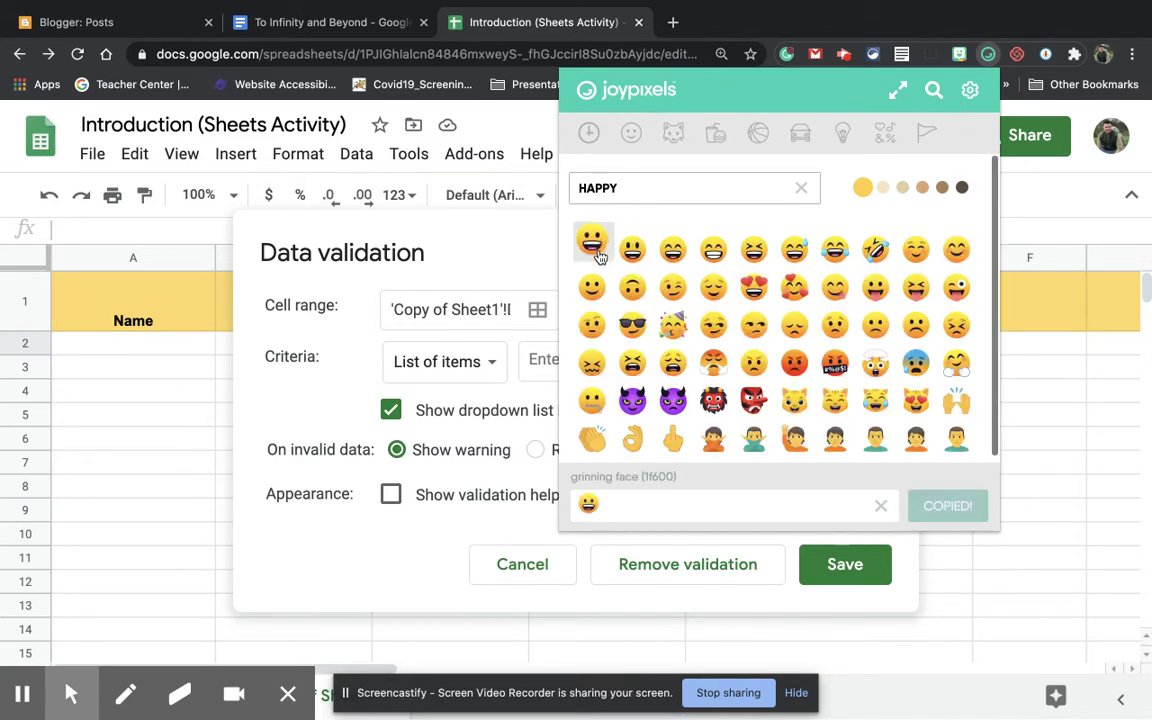
# Step: Add the unamused (SAD) and yawning (BORED) face emoji to the copied collection
pyautogui.scroll(-3, 630, 300)
pyautogui.scroll(3, 646, 212)
pyautogui.doubleClick(638, 186)
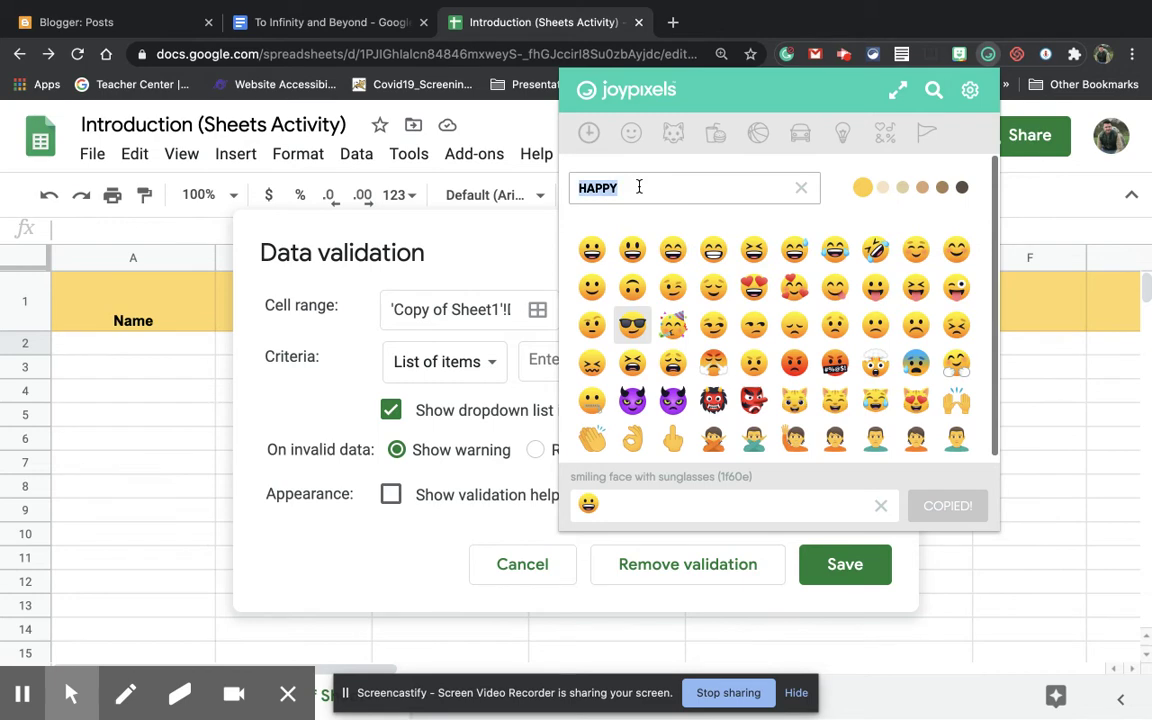
pyautogui.write('SAD')
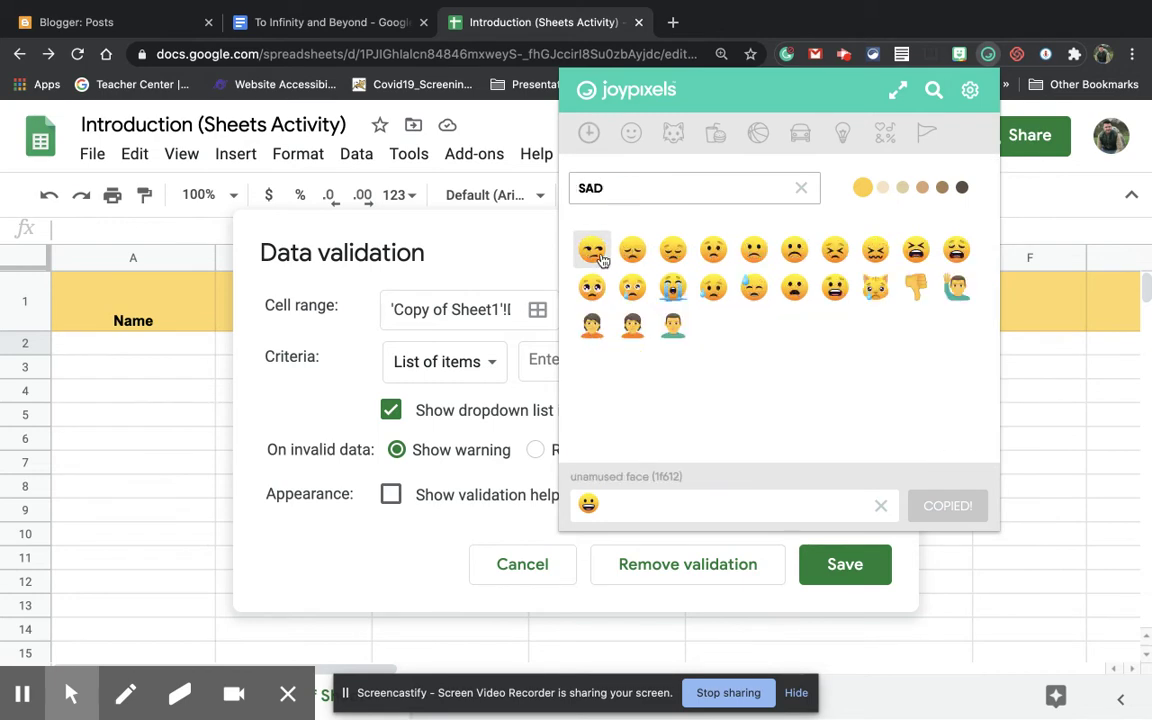
pyautogui.click(592, 249)
pyautogui.doubleClick(641, 190)
pyautogui.write('A')
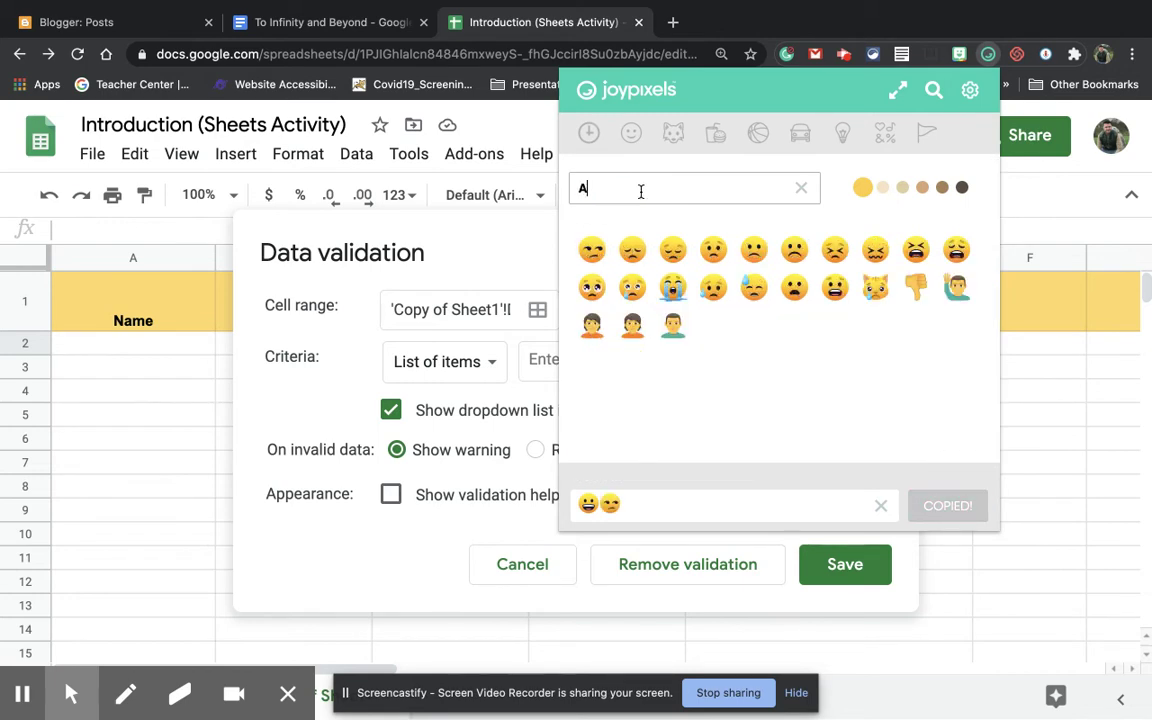
pyautogui.press('BackSpace')
pyautogui.write('BORED')
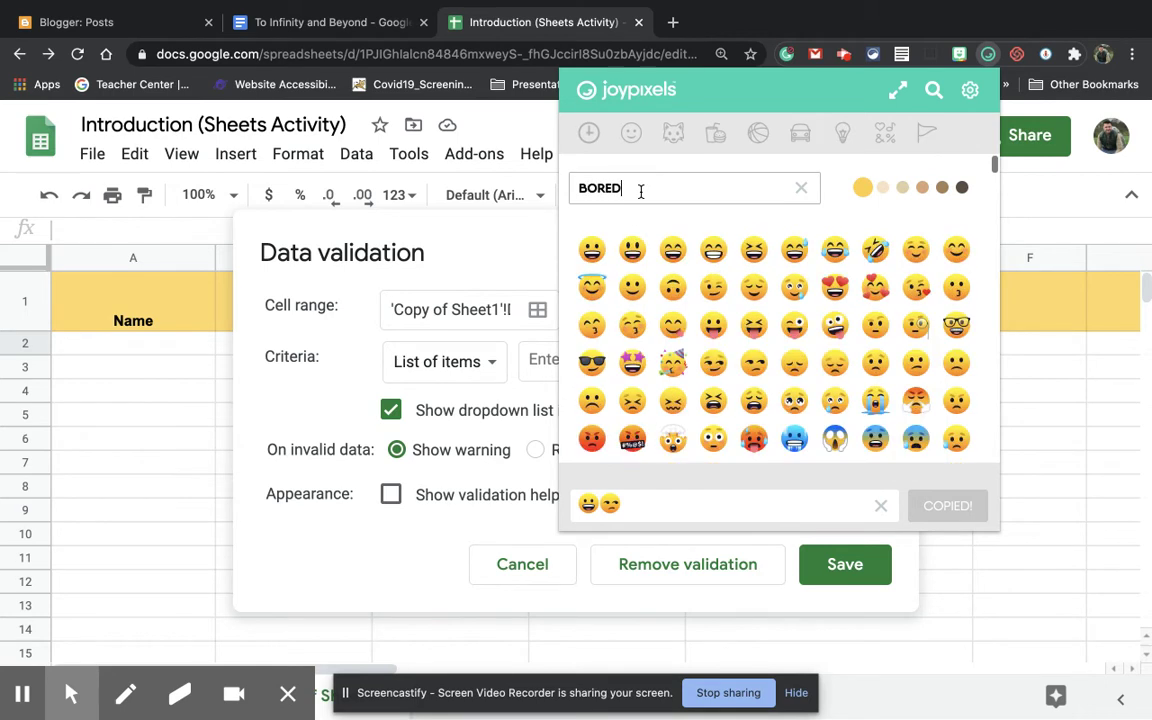
pyautogui.click(671, 250)
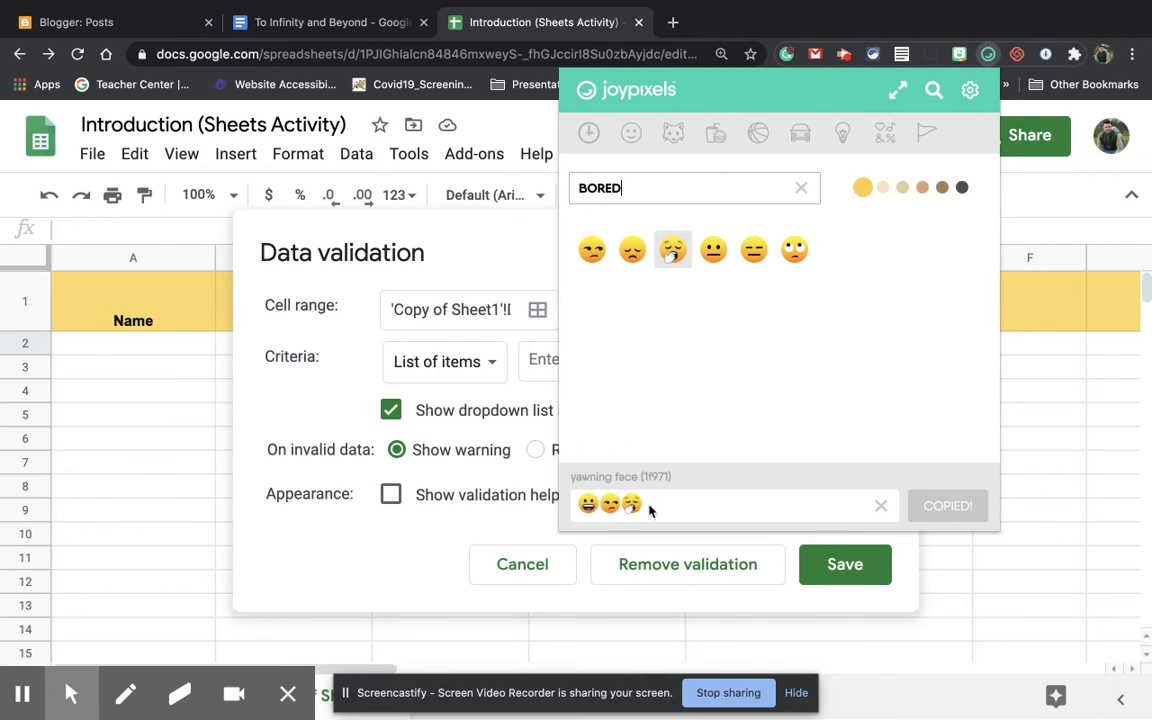
pyautogui.click(510, 245)
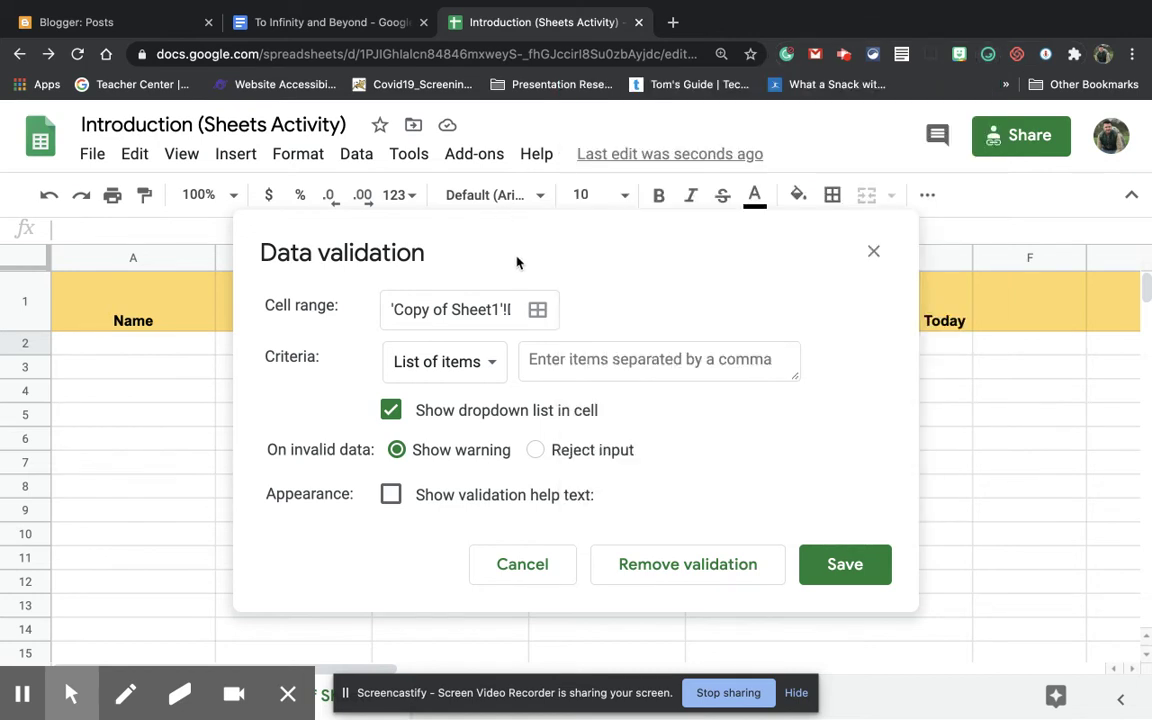
# Step: Paste the grinning, unamused and yawning emoji as comma-separated list items and save the rule
pyautogui.click(556, 368)
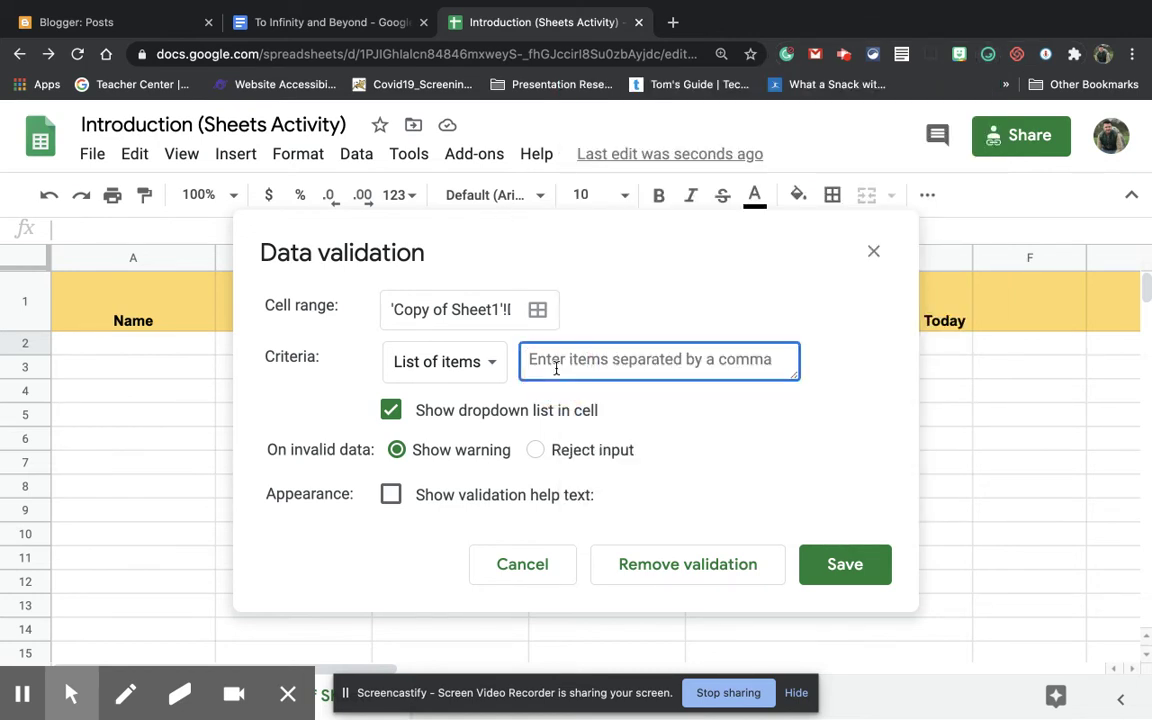
pyautogui.write('😀😴🥱')
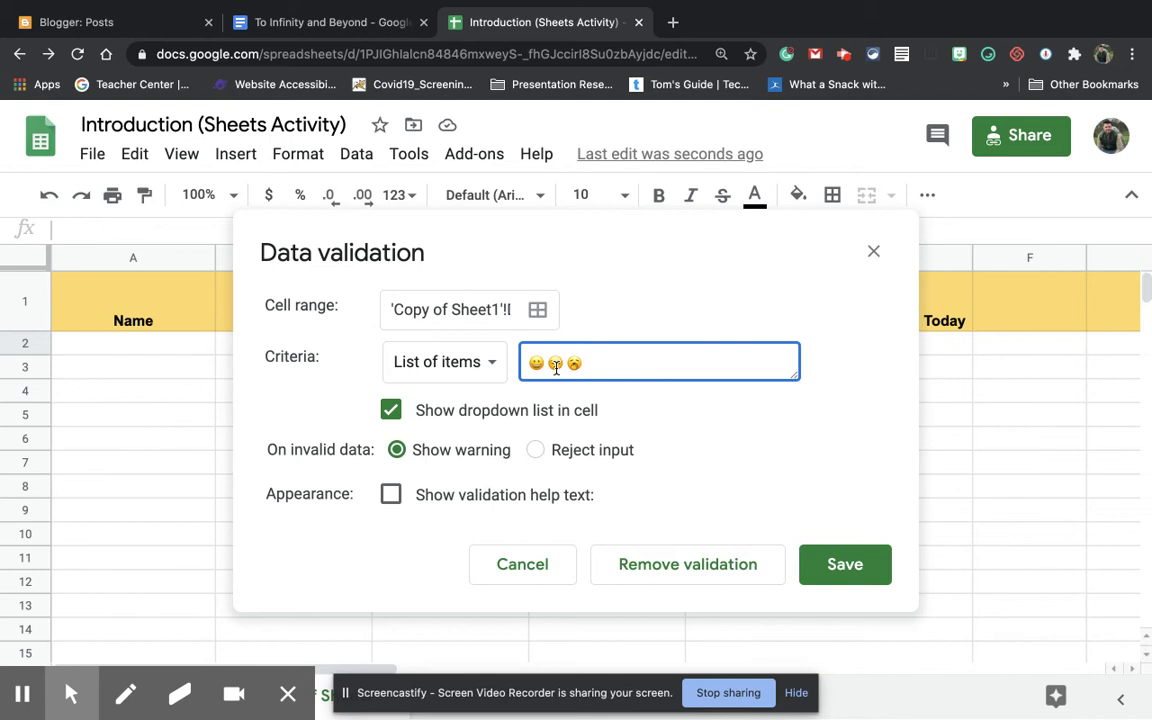
pyautogui.moveTo(597, 360); pyautogui.dragTo(518, 372)
pyautogui.press('BackSpace')
pyautogui.rightClick(551, 361)
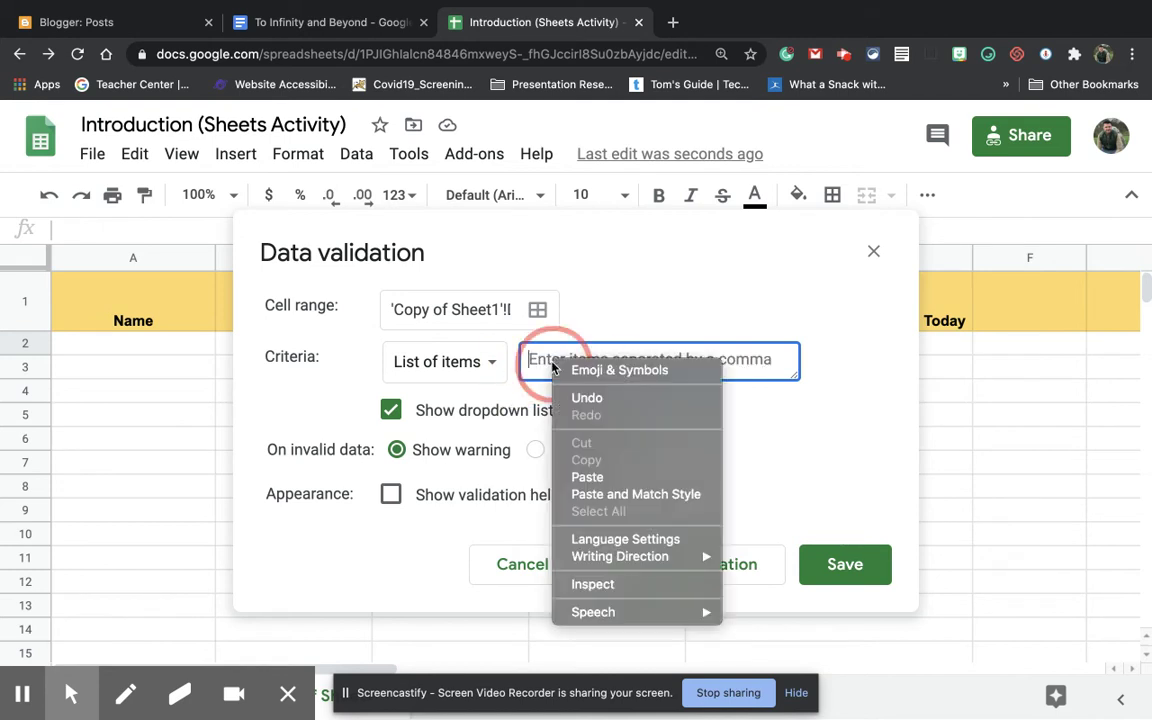
pyautogui.click(585, 477)
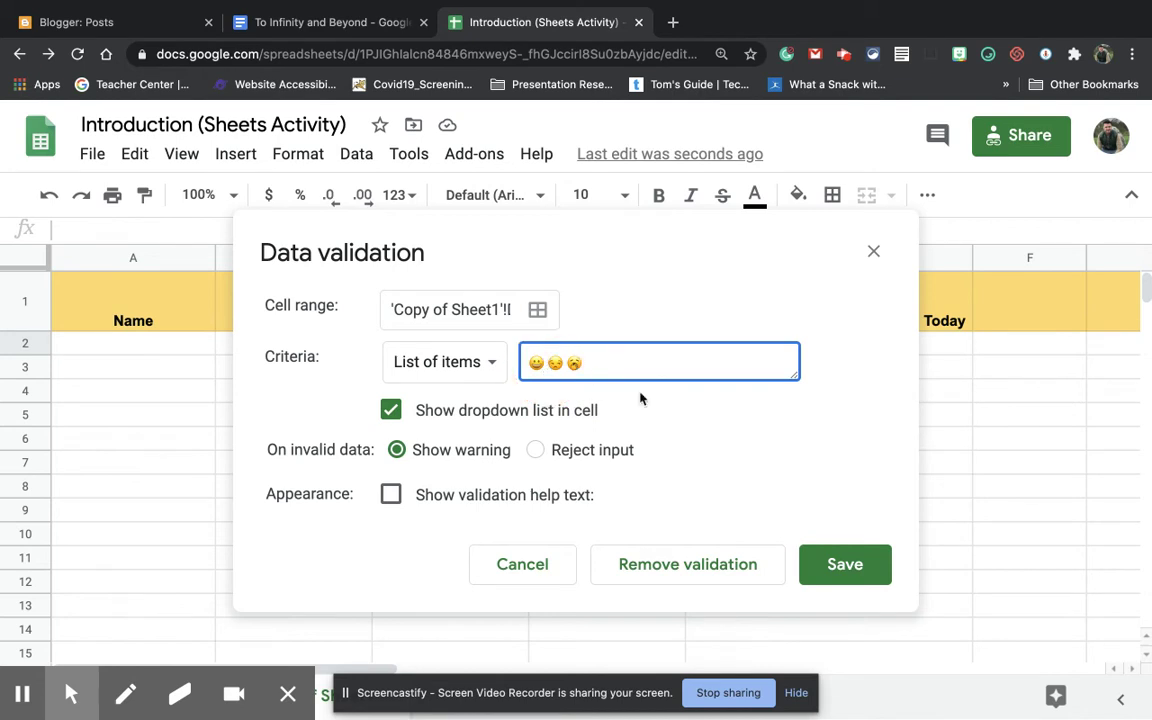
pyautogui.write(',')
pyautogui.click(571, 364)
pyautogui.write(',')
pyautogui.click(848, 566)
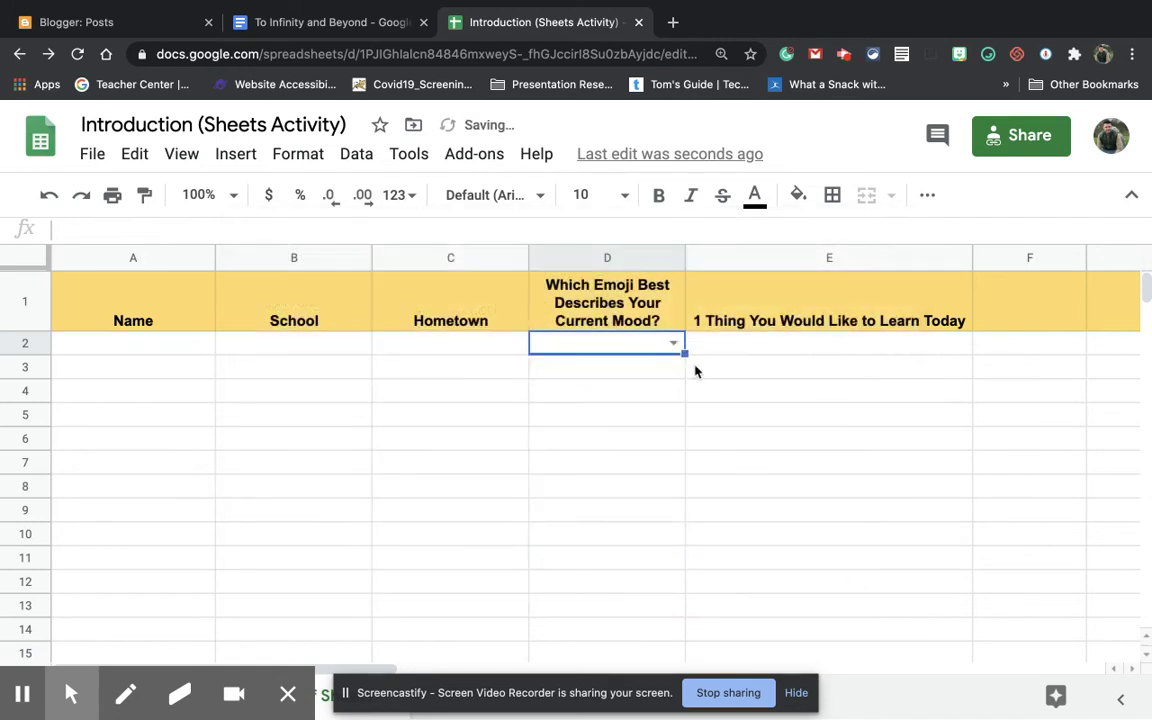
pyautogui.click(673, 342)
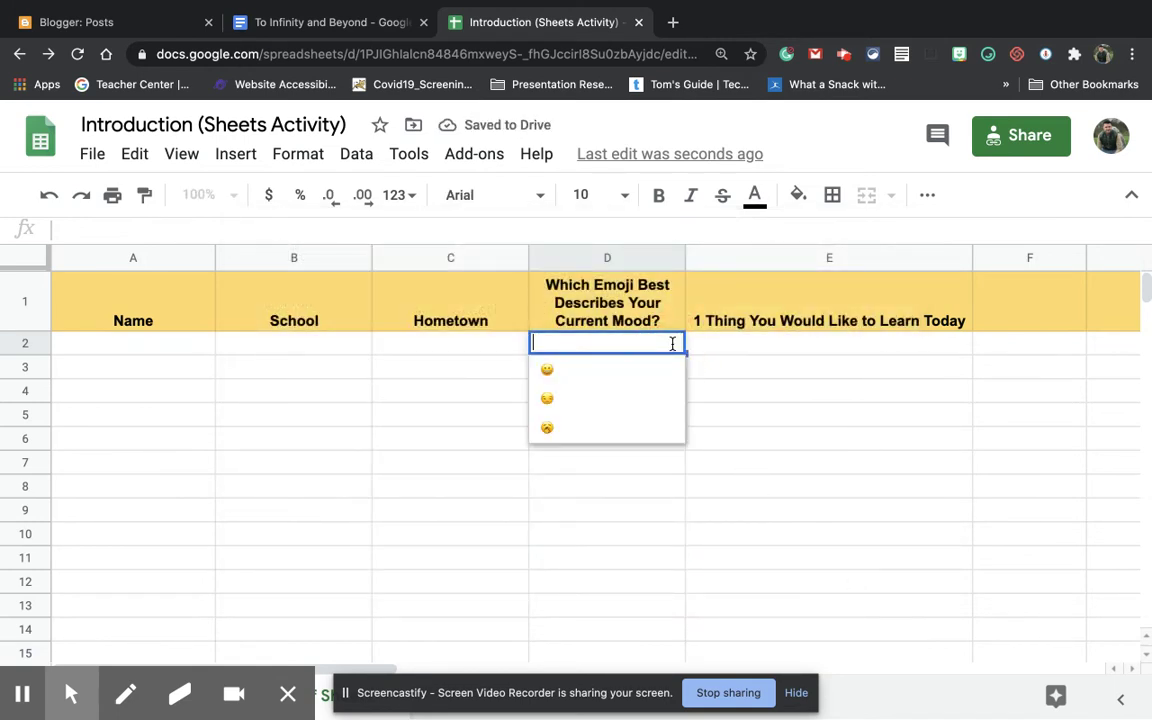
pyautogui.click(754, 399)
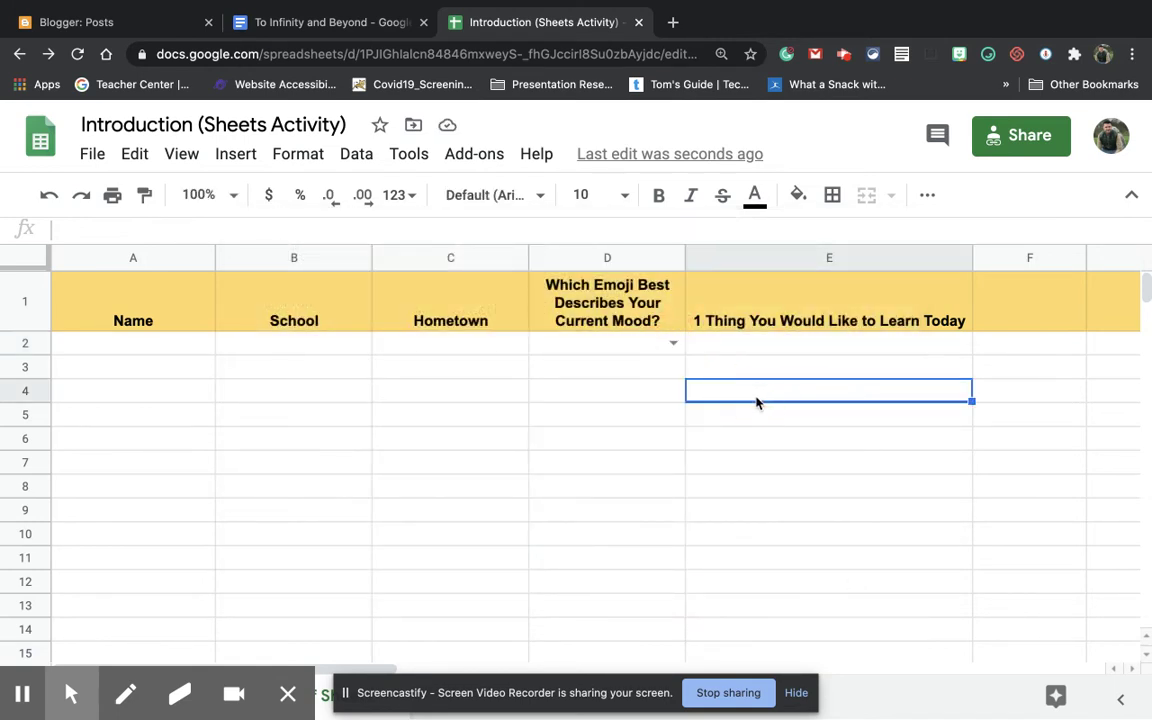
pyautogui.click(645, 349)
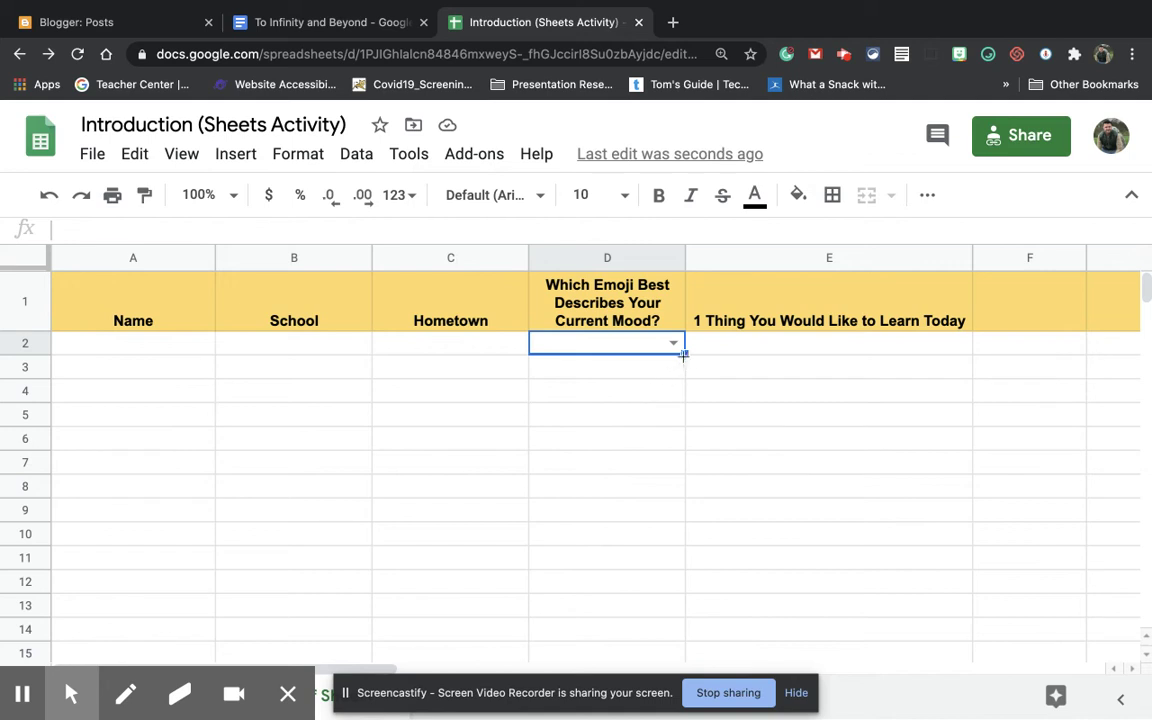
# Step: Drag D2's emoji dropdown down through the rest of column D
pyautogui.moveTo(684, 352); pyautogui.dragTo(672, 693)
pyautogui.scroll(2, 665, 440)
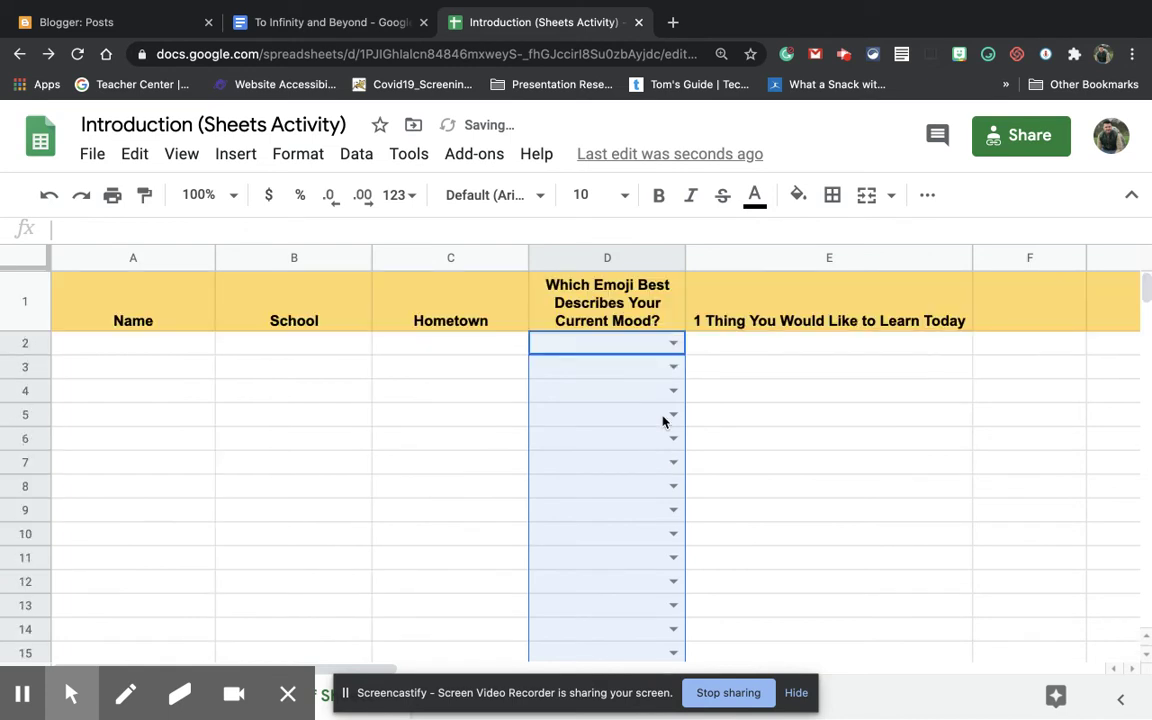
pyautogui.click(608, 392)
# Step: Check that D3 and D4 offer the emoji lists, then reselect D2
pyautogui.click(622, 368)
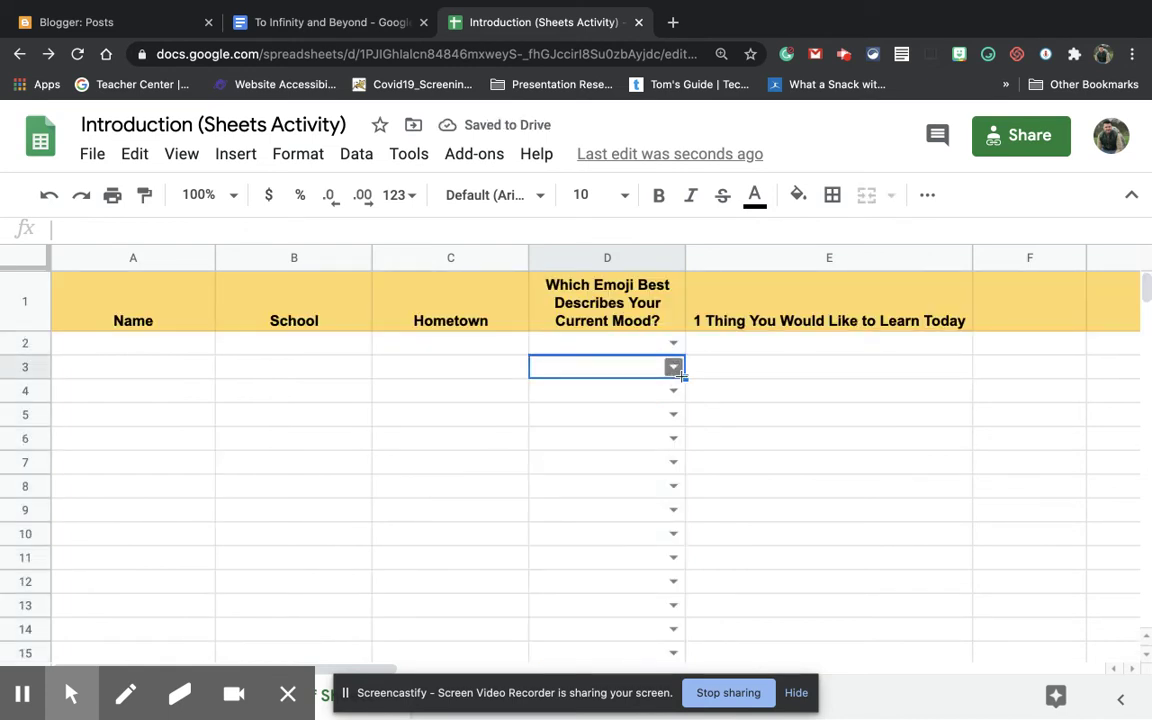
pyautogui.click(674, 368)
pyautogui.click(710, 396)
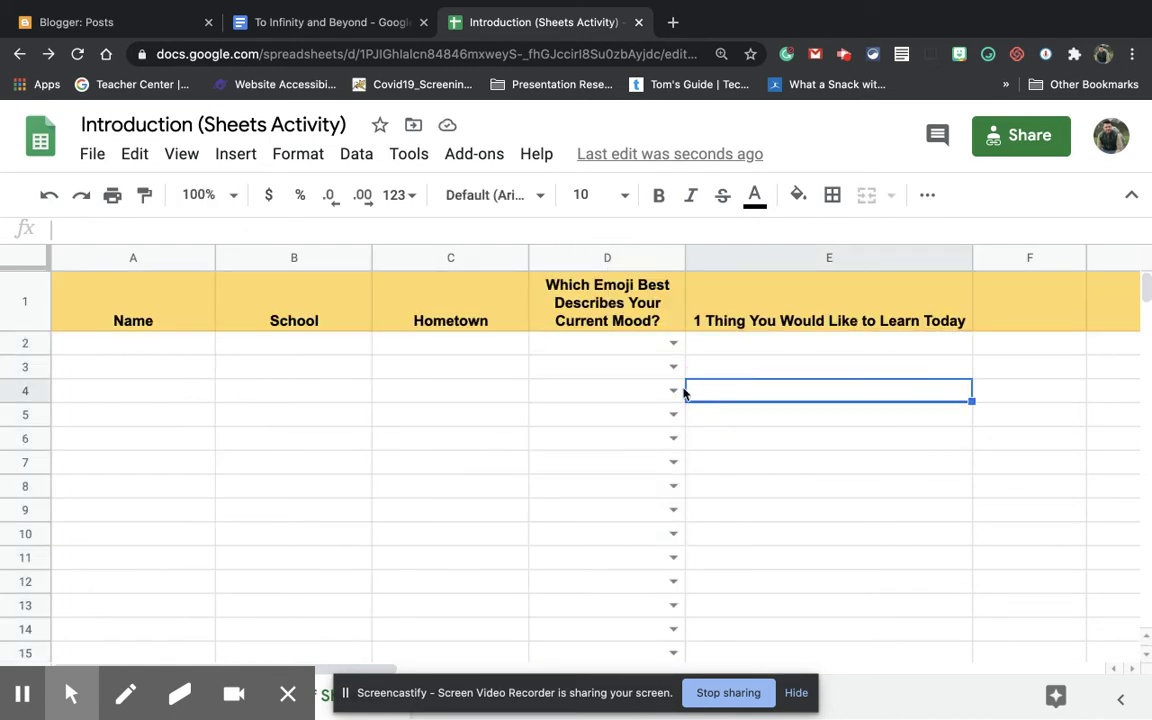
pyautogui.click(660, 393)
pyautogui.click(674, 391)
pyautogui.click(748, 411)
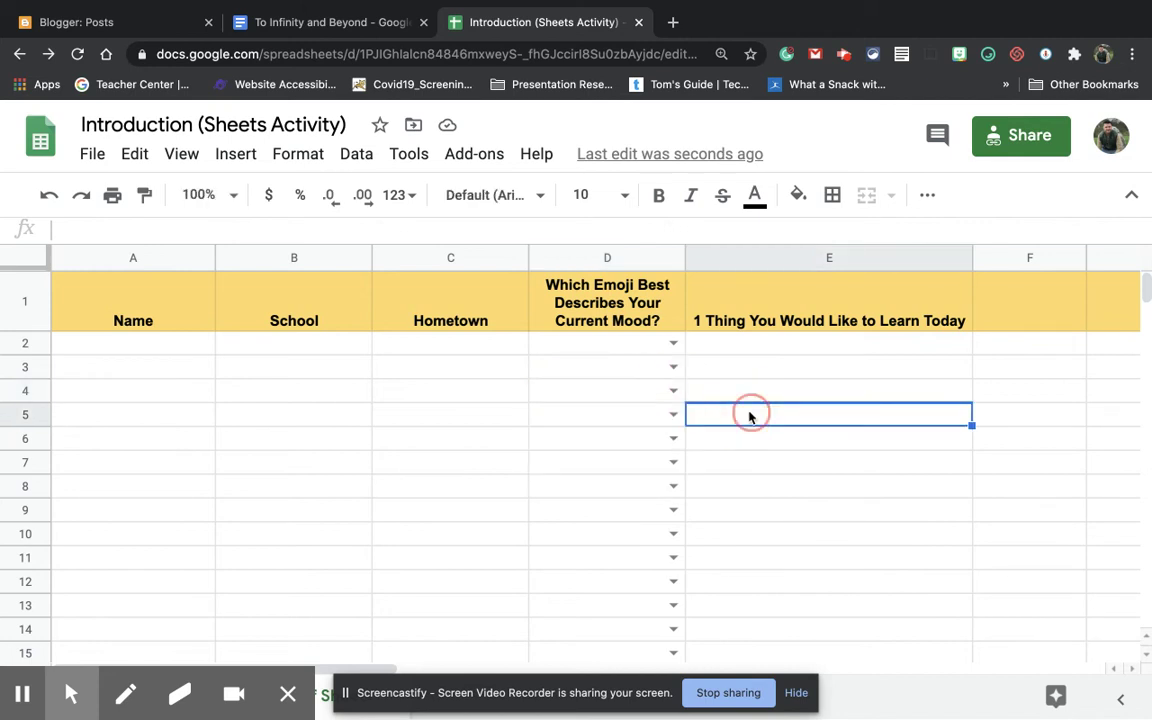
pyautogui.click(641, 353)
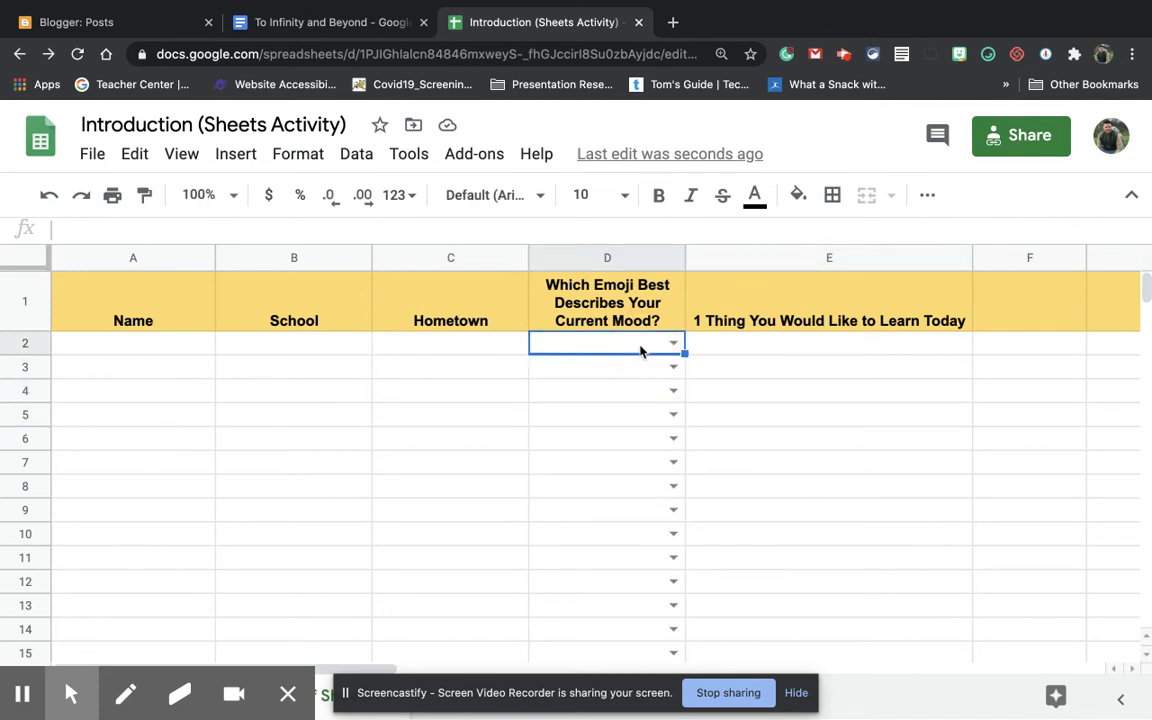
pyautogui.click(1016, 137)
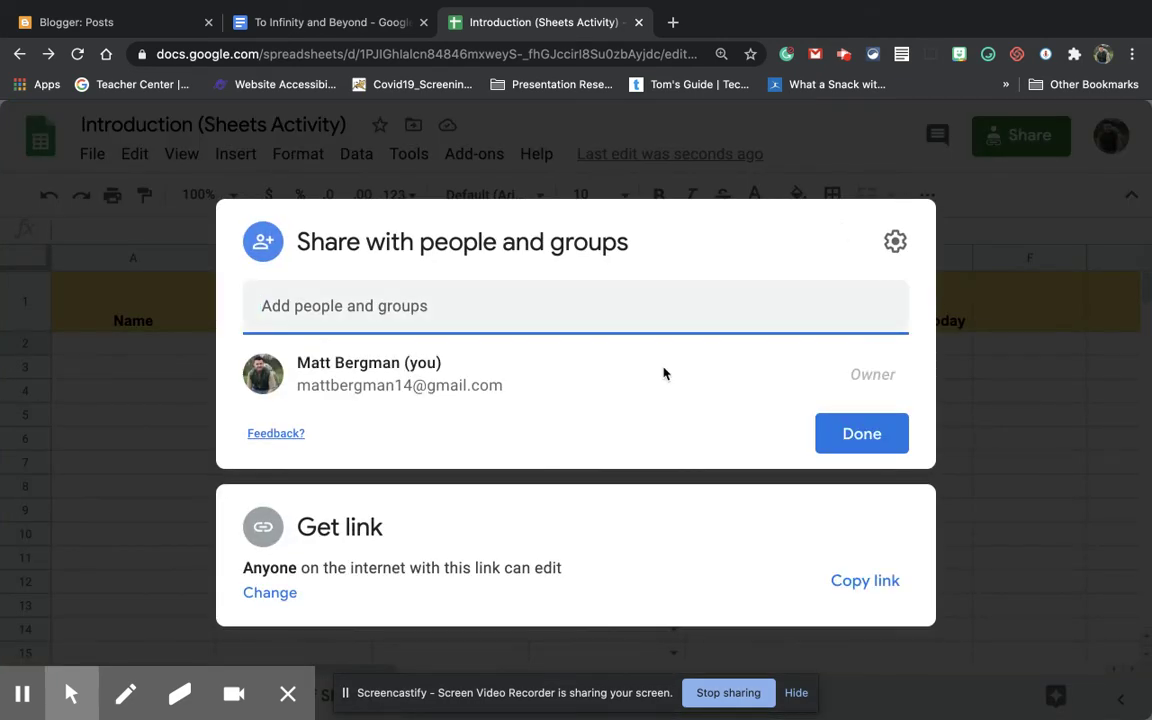
# Step: Set link access to Anyone with the link as Editor and copy the link
pyautogui.click(299, 596)
pyautogui.click(283, 592)
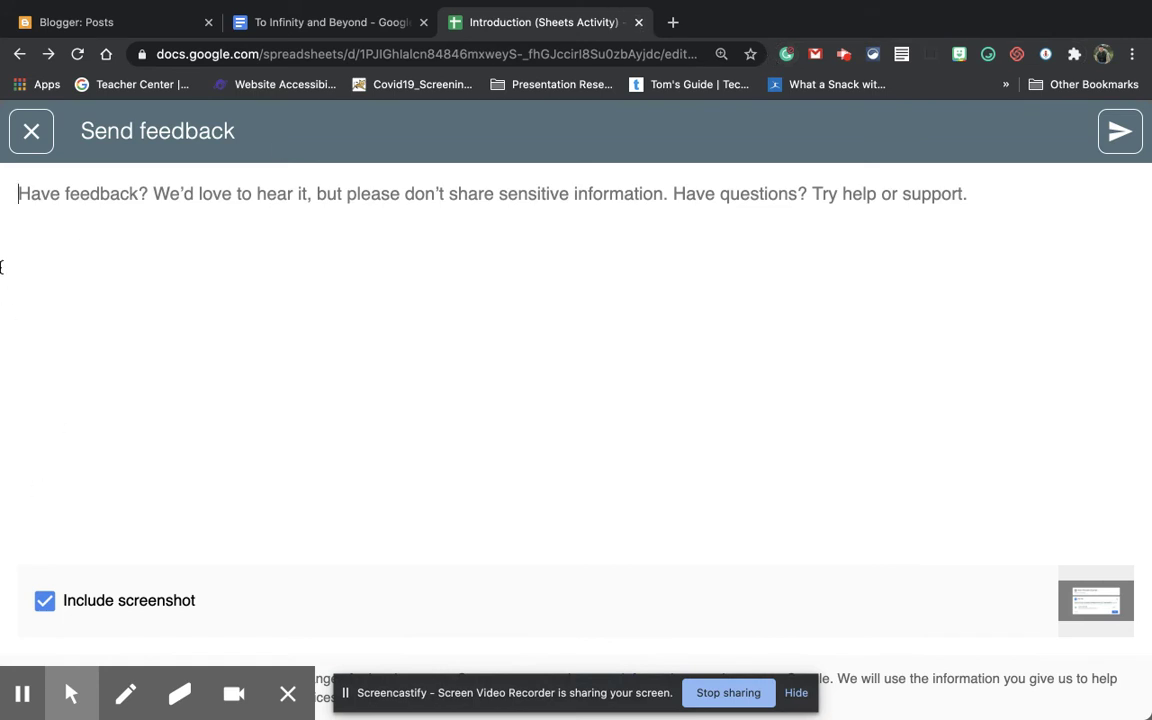
pyautogui.click(31, 131)
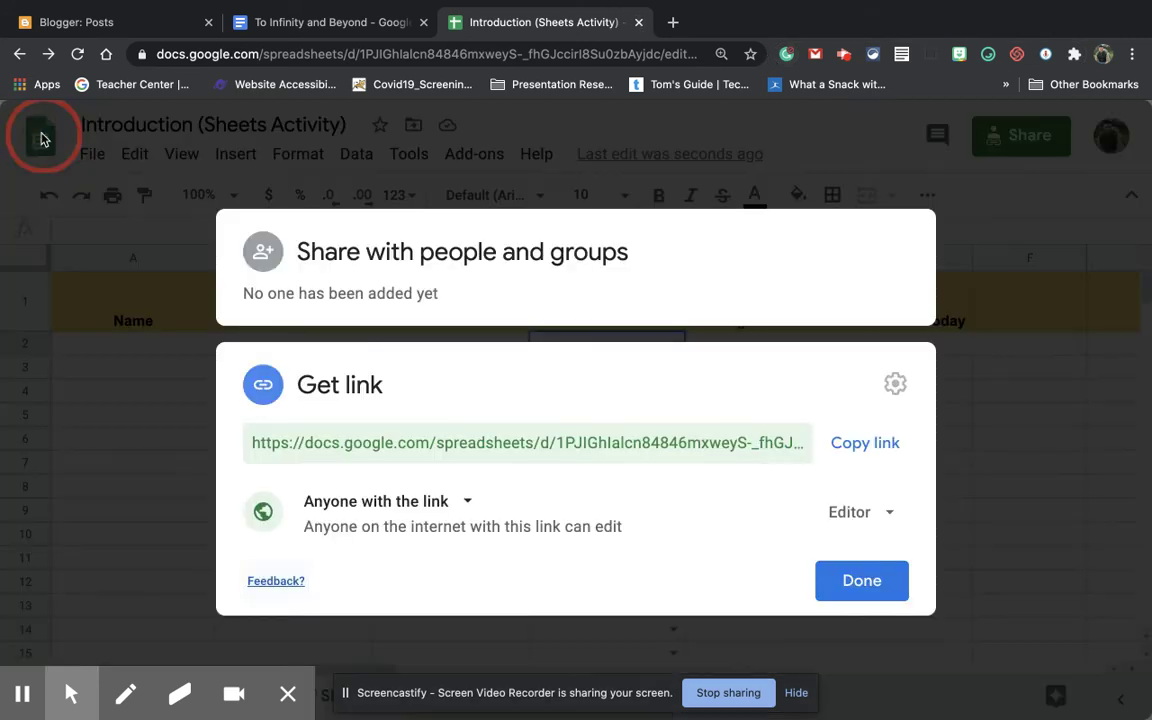
pyautogui.click(455, 514)
pyautogui.click(462, 567)
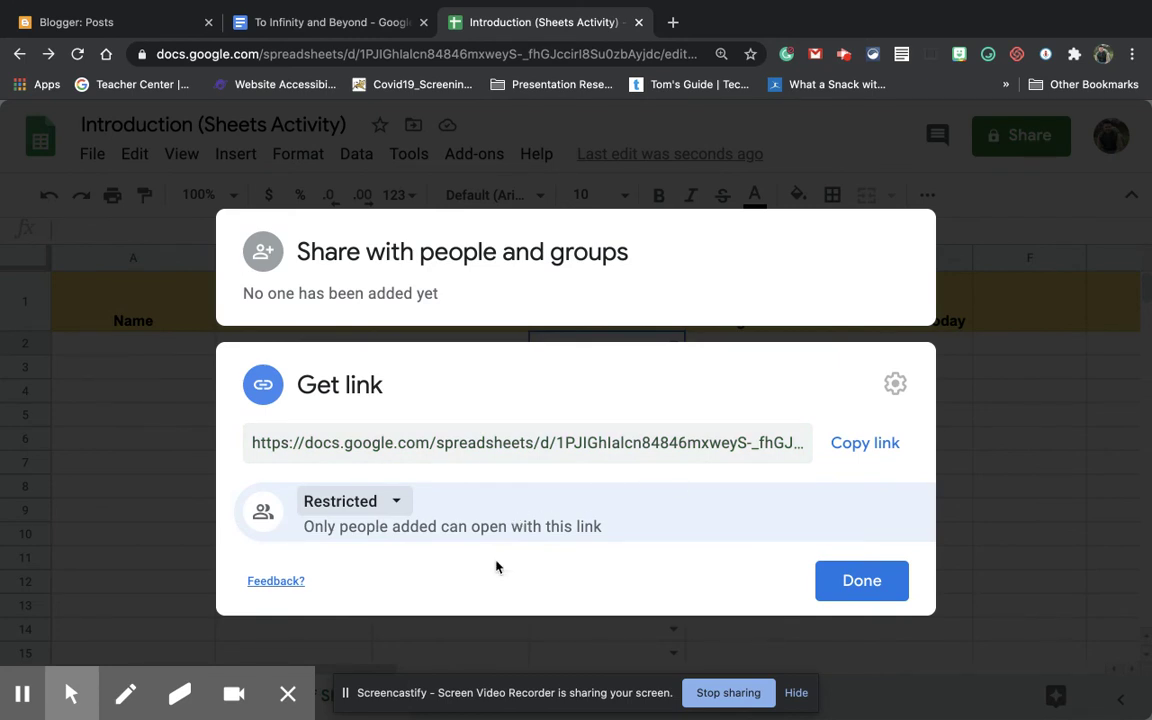
pyautogui.click(396, 508)
pyautogui.click(424, 607)
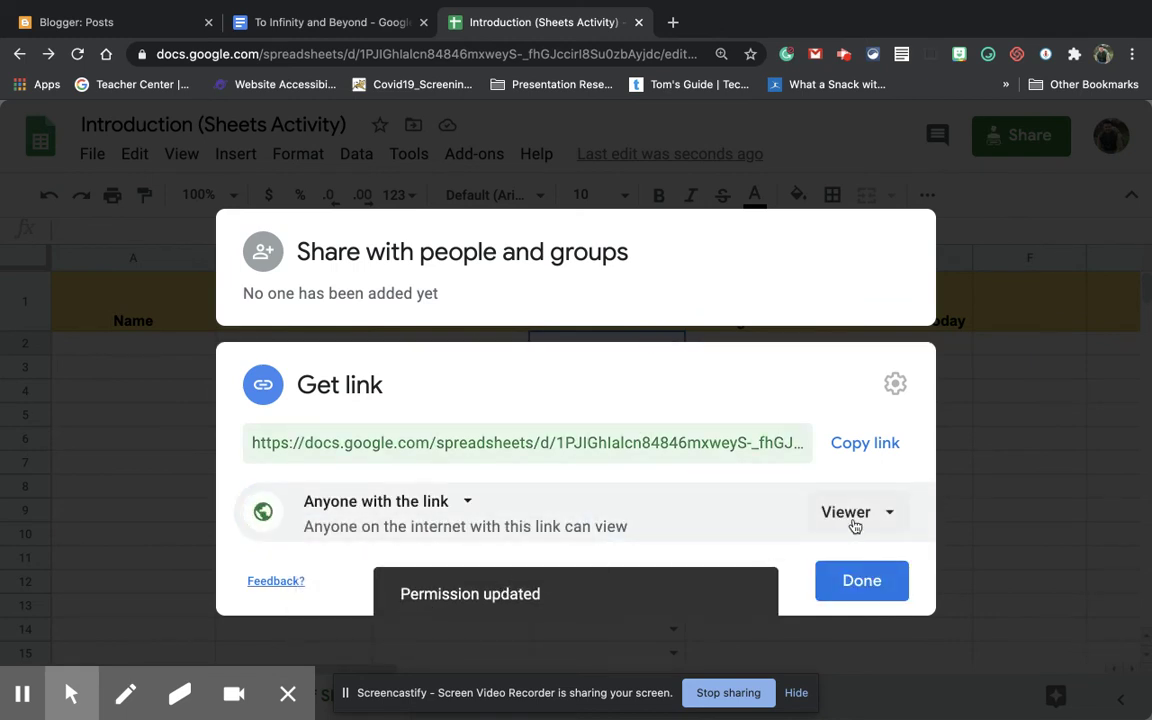
pyautogui.click(855, 524)
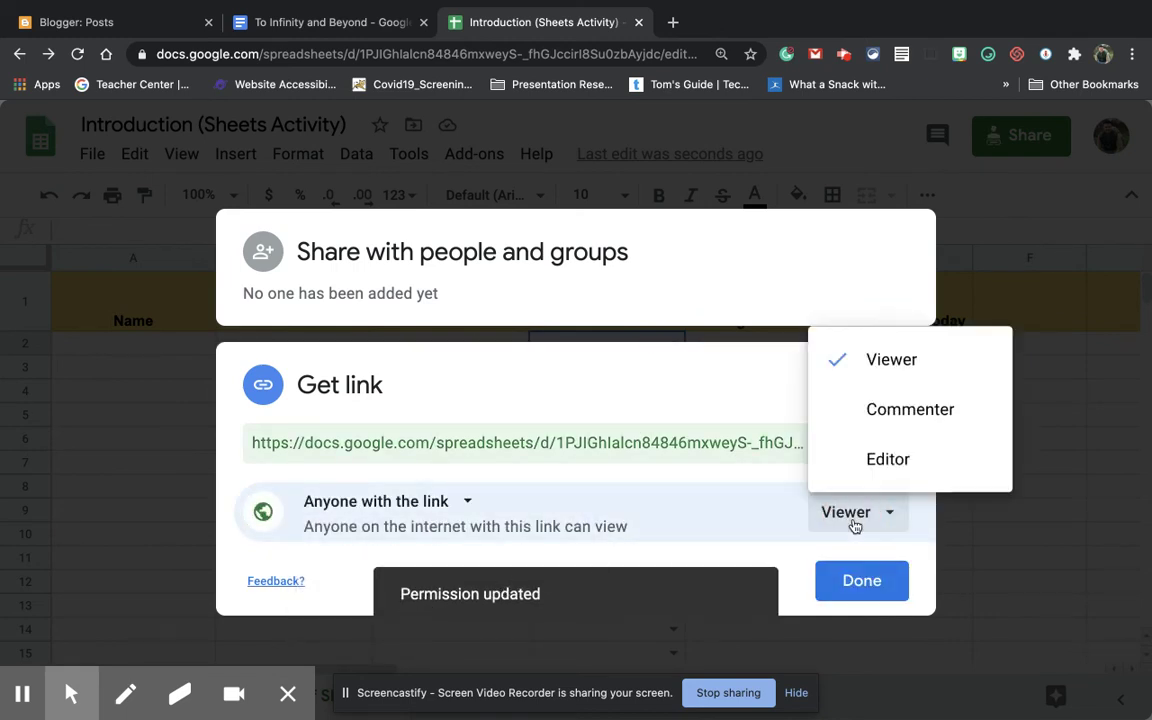
pyautogui.click(884, 476)
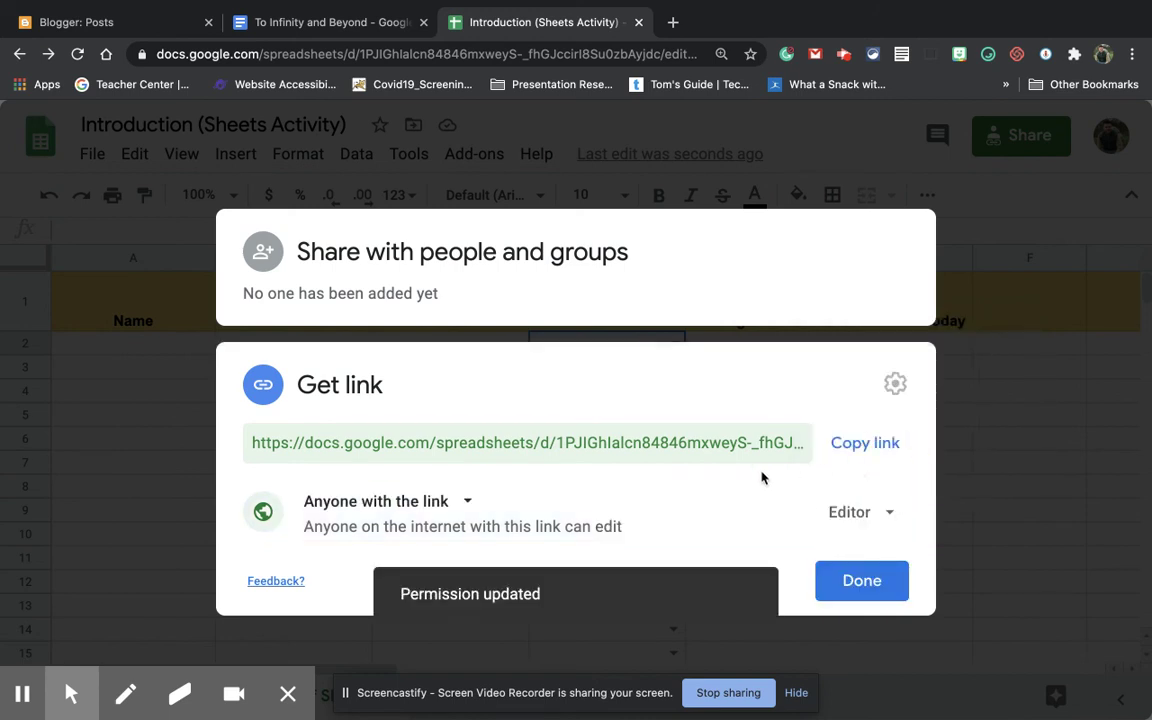
pyautogui.click(870, 444)
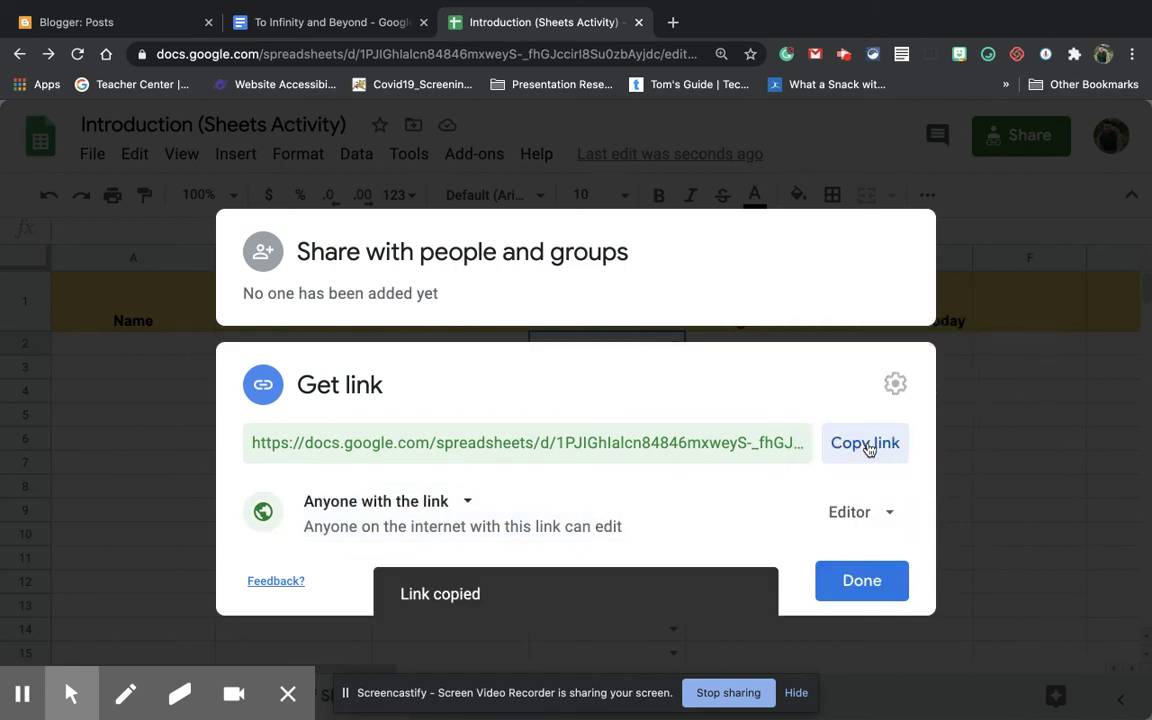
pyautogui.click(879, 593)
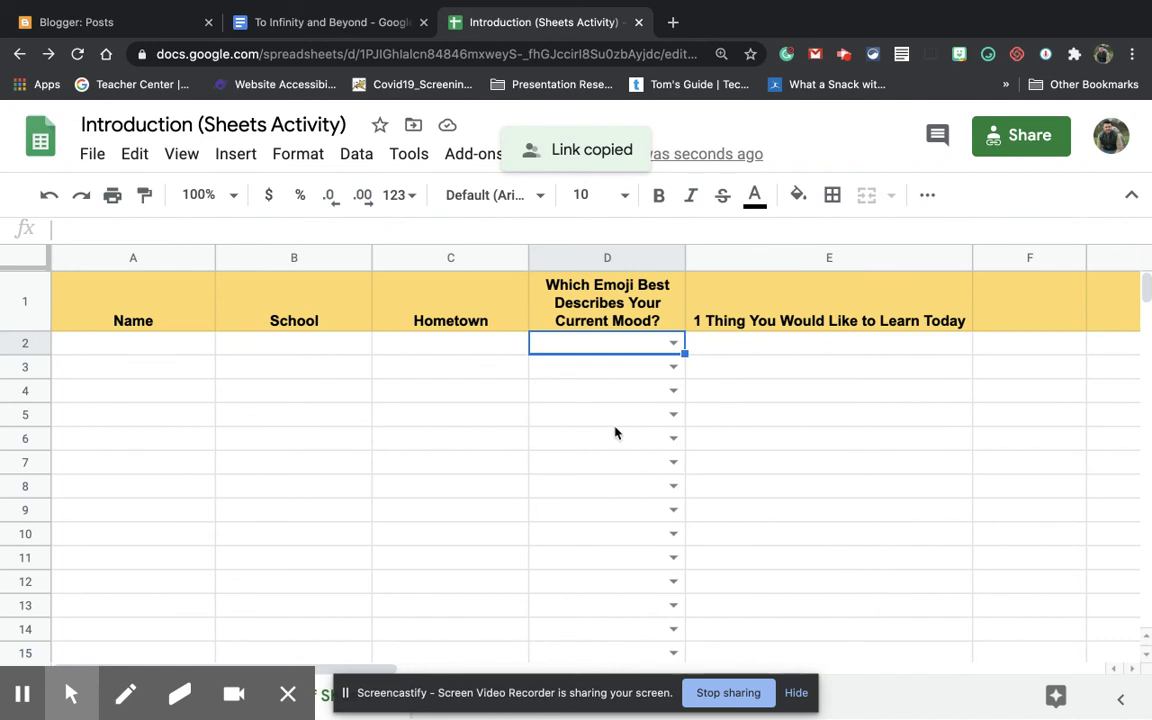
# Step: Duplicate the Introduction sheet's browser tab and select cell A3 in the copy
pyautogui.rightClick(548, 22)
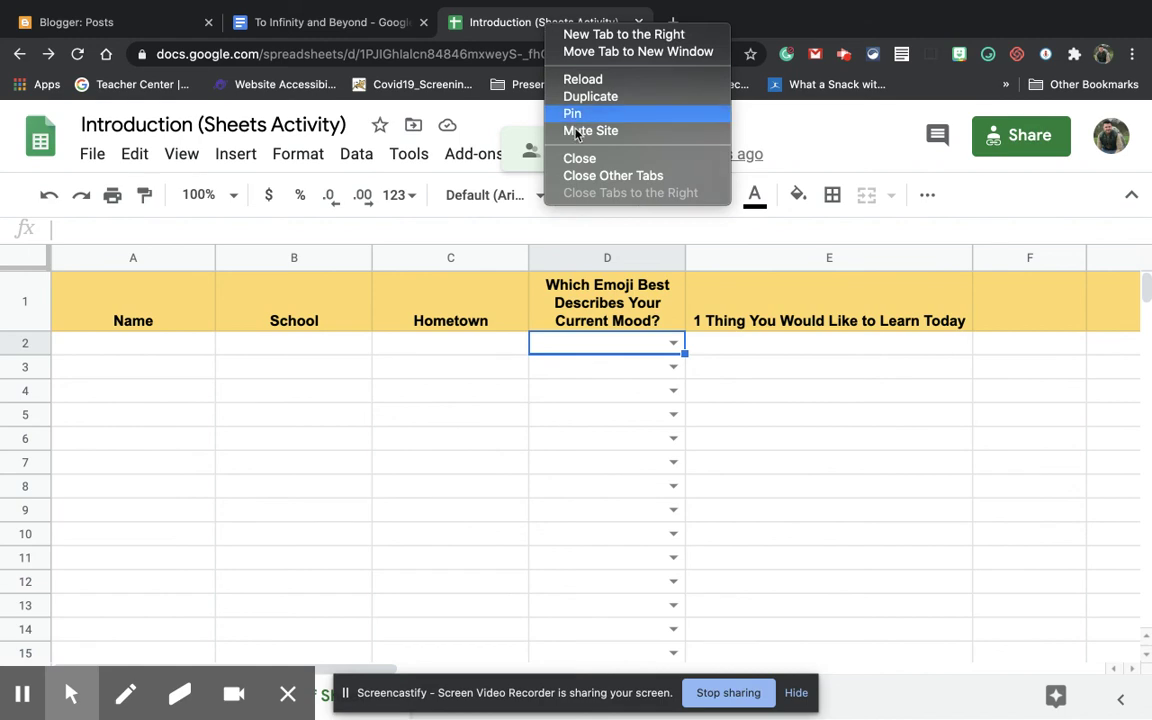
pyautogui.click(591, 97)
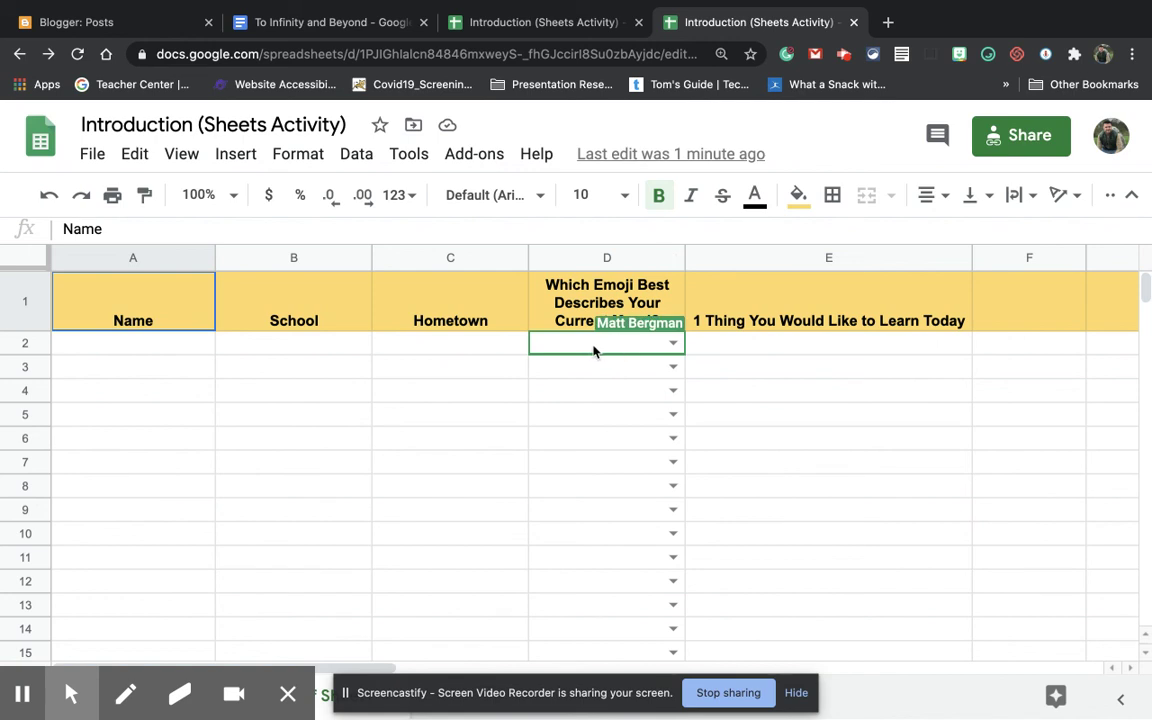
pyautogui.click(148, 375)
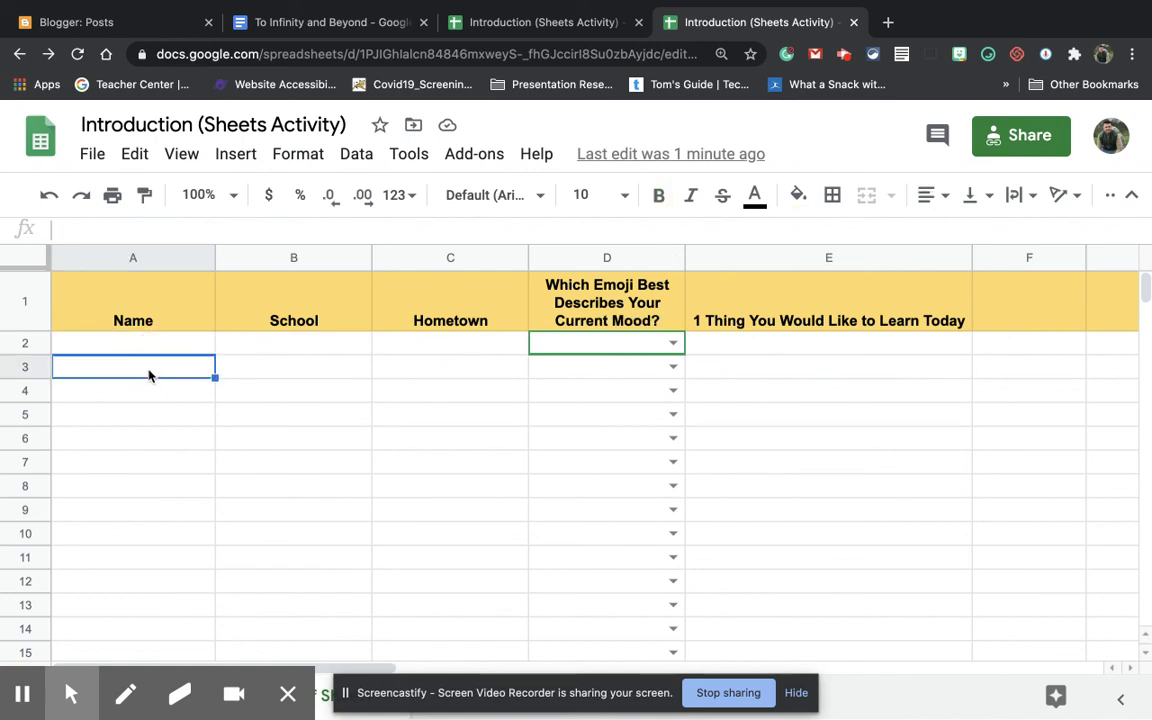